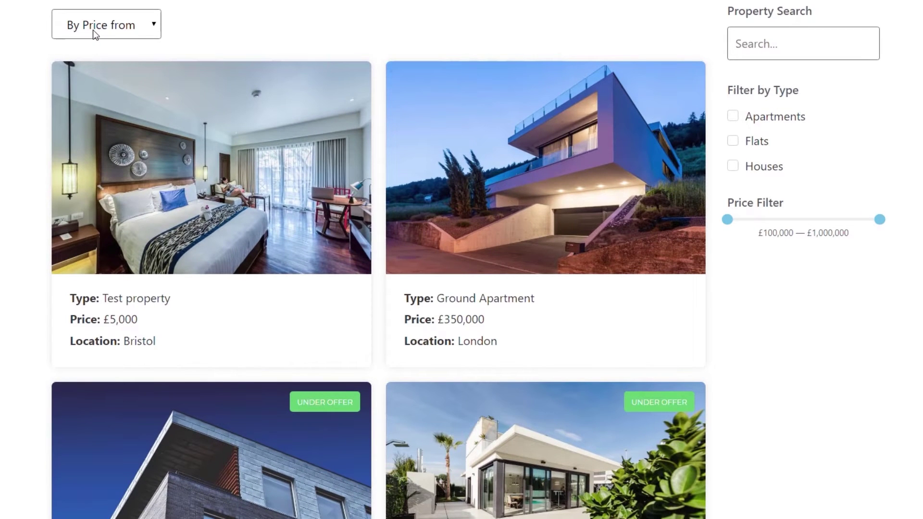
Step: Sort the property listings by price from highest to lowest and review the resulting order
click(93, 30)
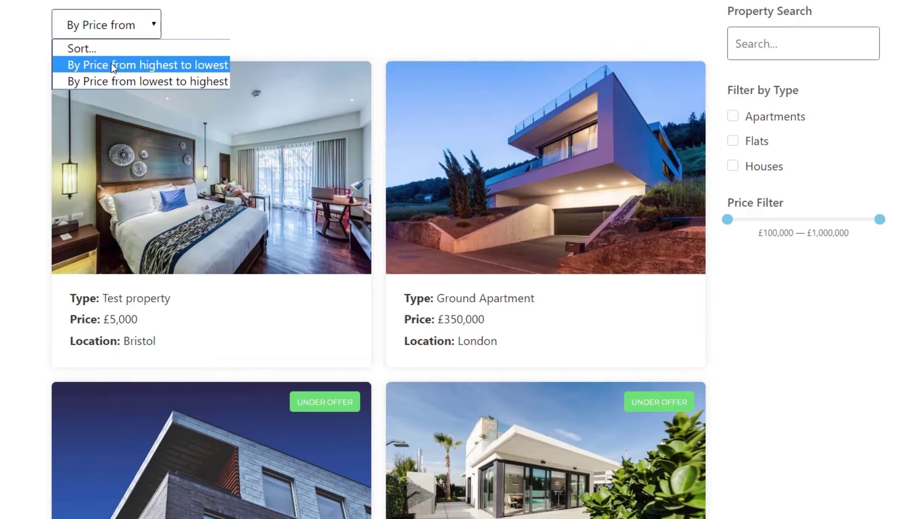
click(177, 69)
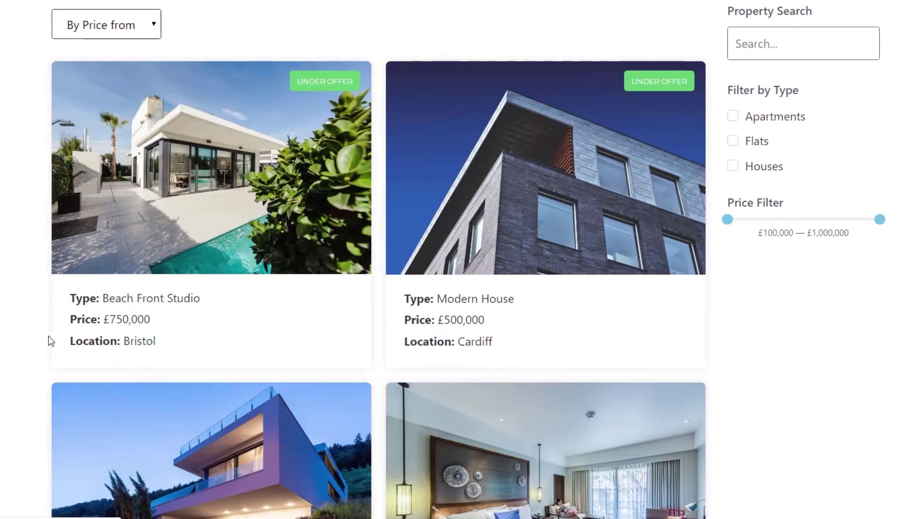
scroll(45, 313, down, 3)
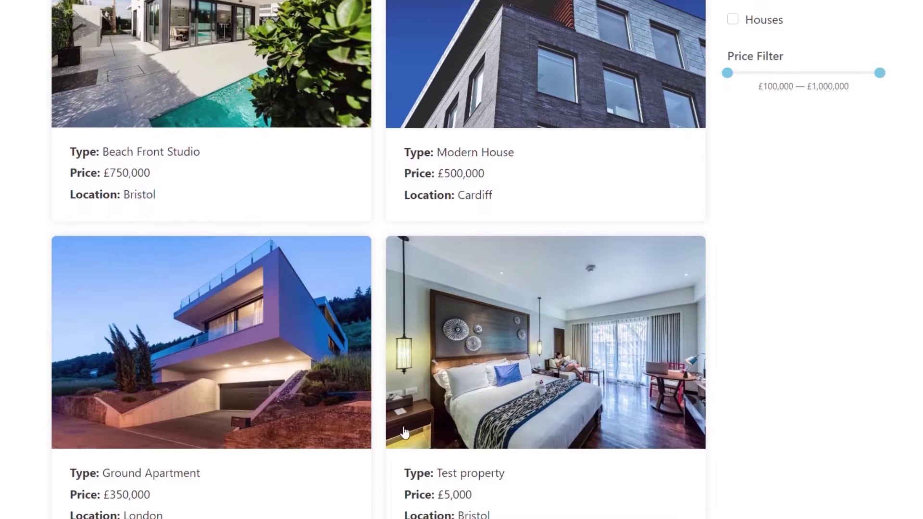
scroll(474, 488, up, 3)
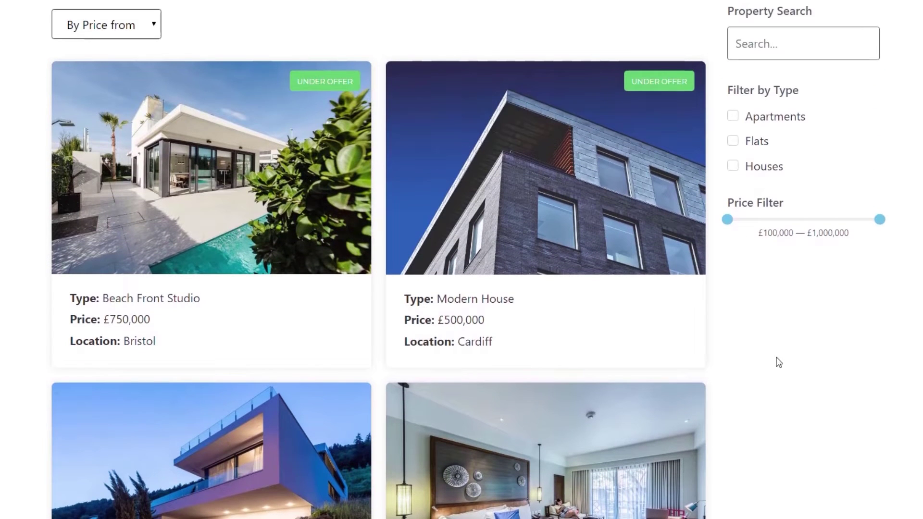
Step: Filter the listings to Apartments with a maximum price of £750,000, and clear the Apartments filter after checking the results
click(773, 119)
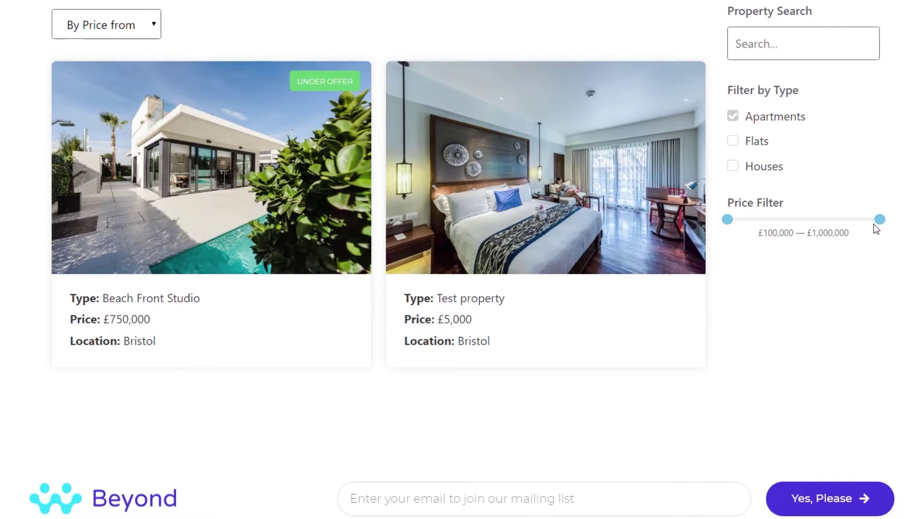
drag(879, 220, 838, 230)
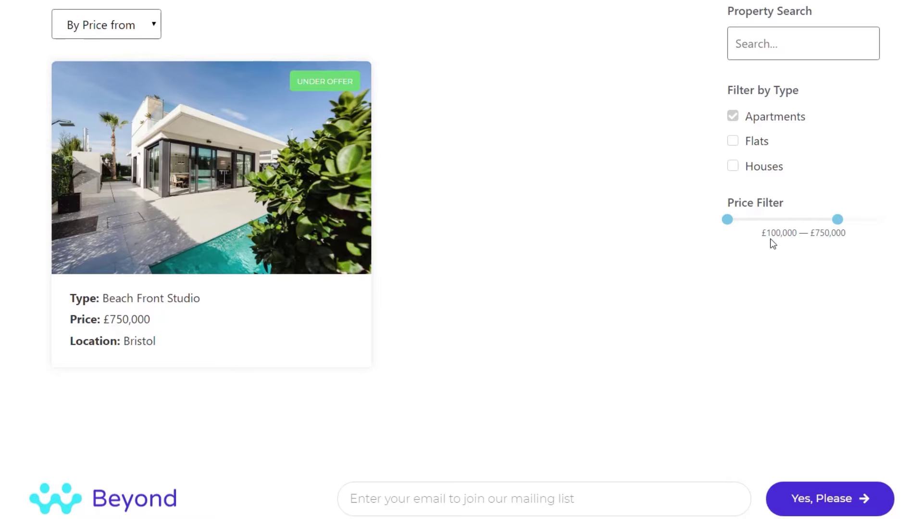
click(732, 117)
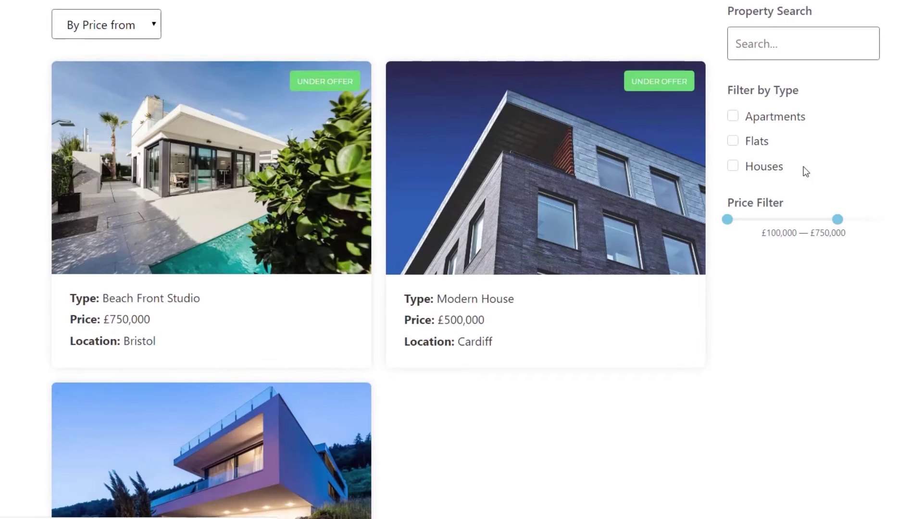
Step: Filter the listings by Flats, clear that filter, and look through the properties within the price range
click(732, 141)
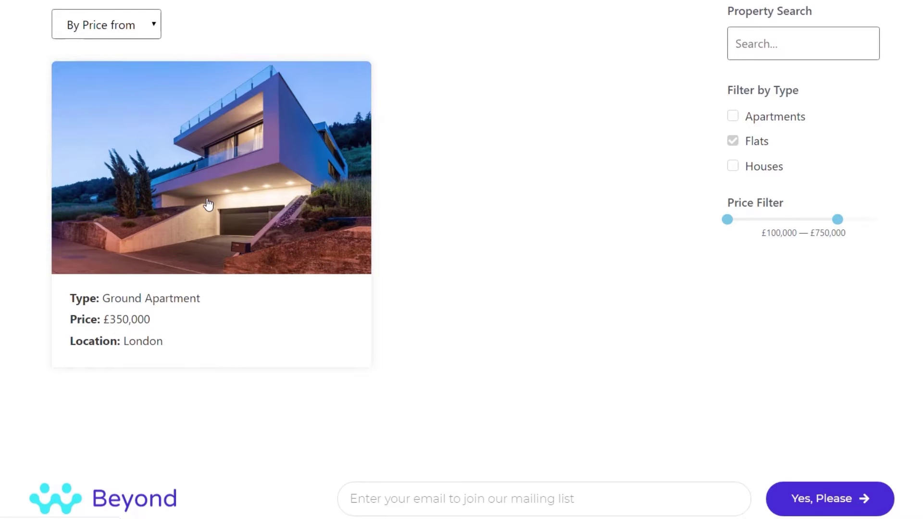
click(752, 142)
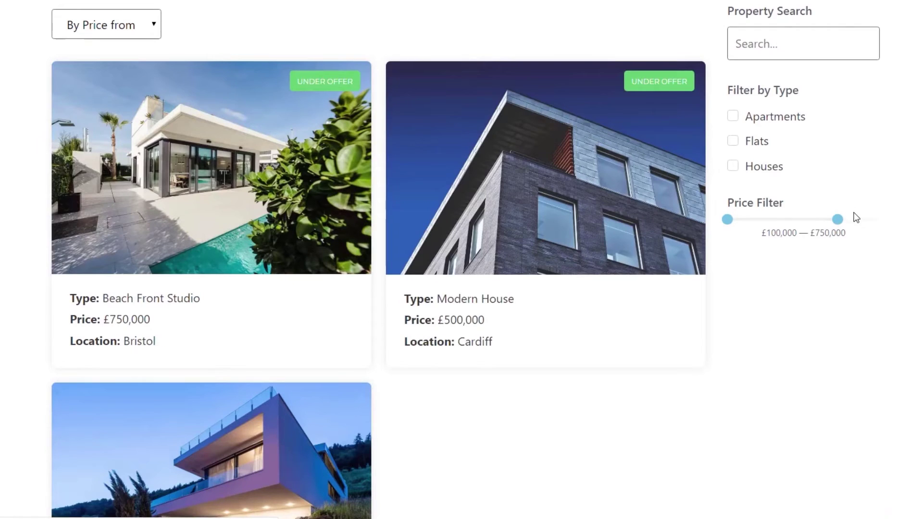
drag(837, 221, 837, 221)
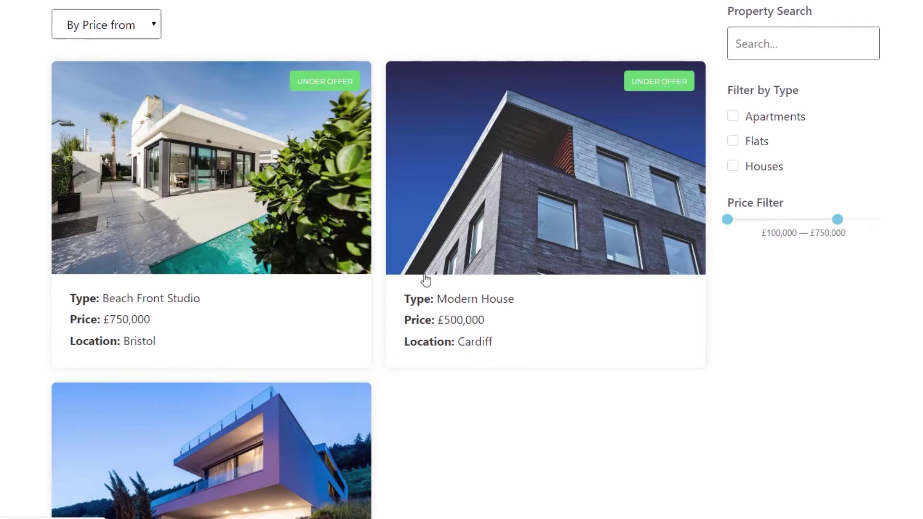
scroll(406, 403, down, 3)
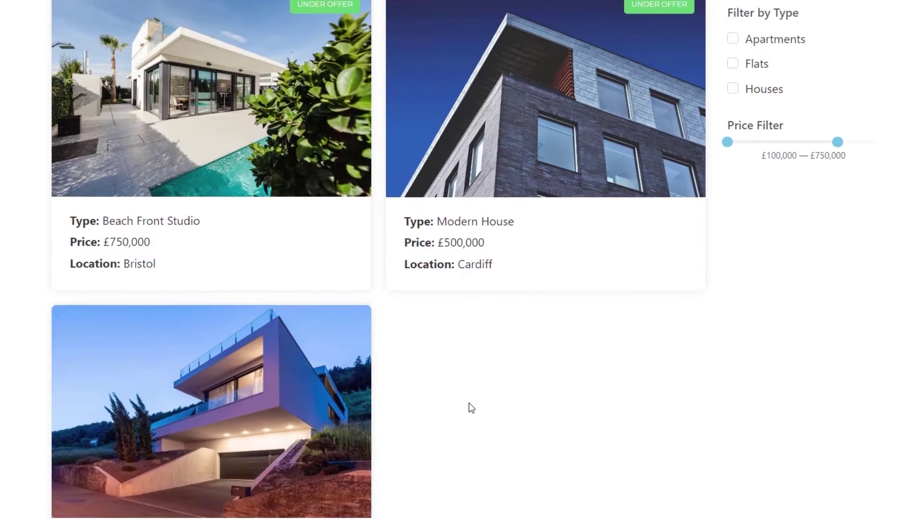
scroll(431, 391, up, 3)
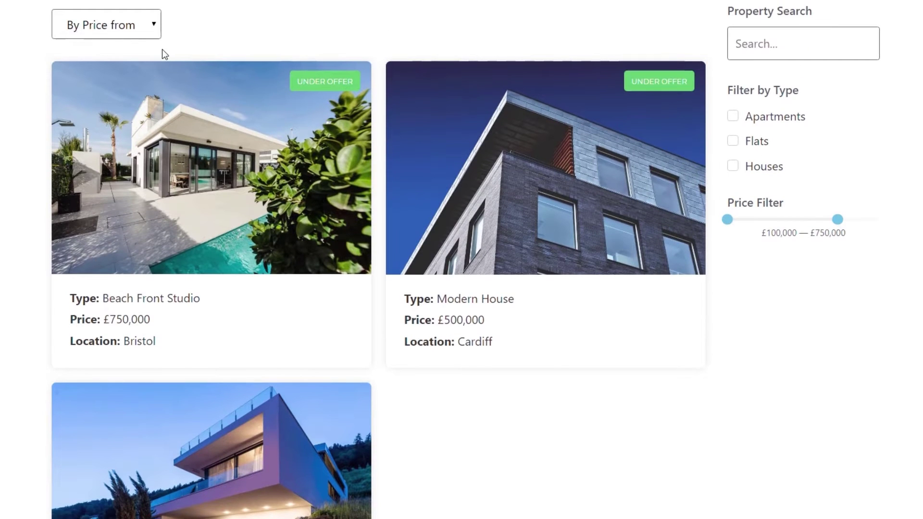
Step: Sort the listings by price from lowest to highest and return the maximum price to the upper end of the range
click(140, 28)
click(138, 81)
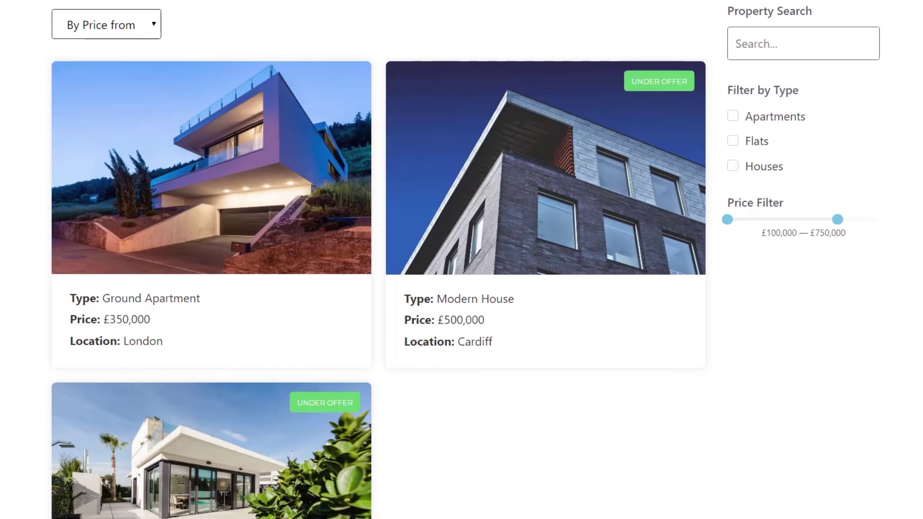
drag(837, 220, 882, 221)
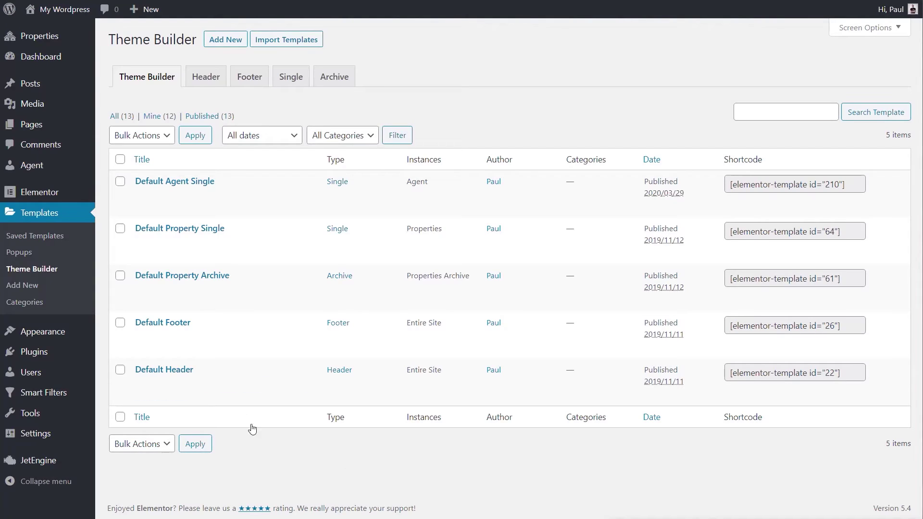
Step: Open the Default Property Archive template in Elementor and place a Sorting Filter widget above the property listing grid
mouse_move(218, 296)
click(172, 303)
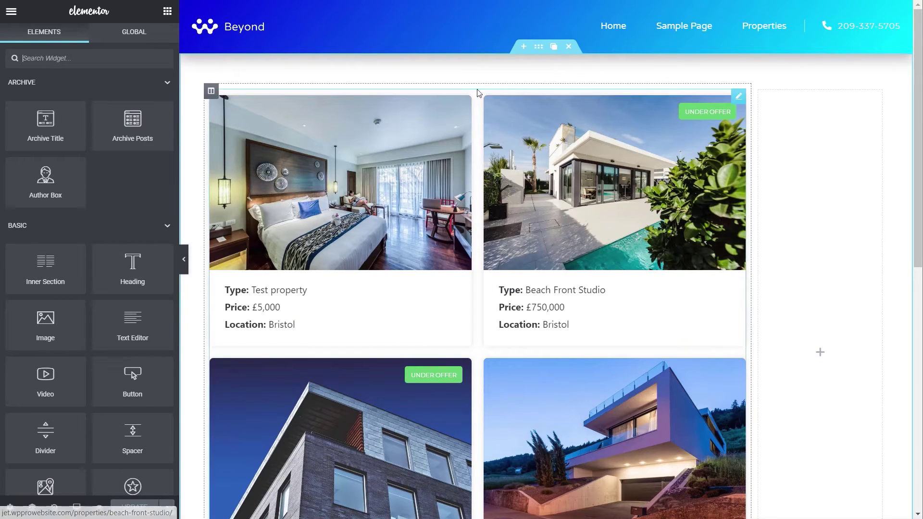
scroll(120, 233, down, 10)
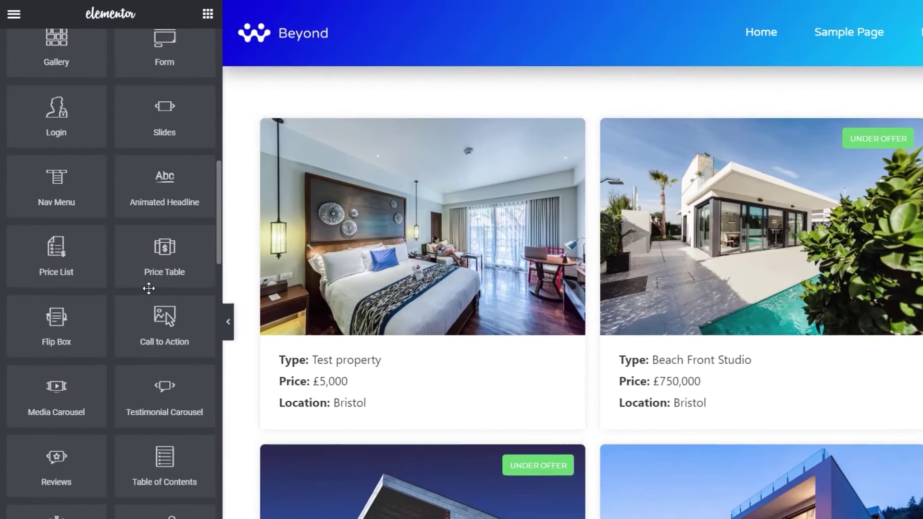
scroll(149, 288, down, 20)
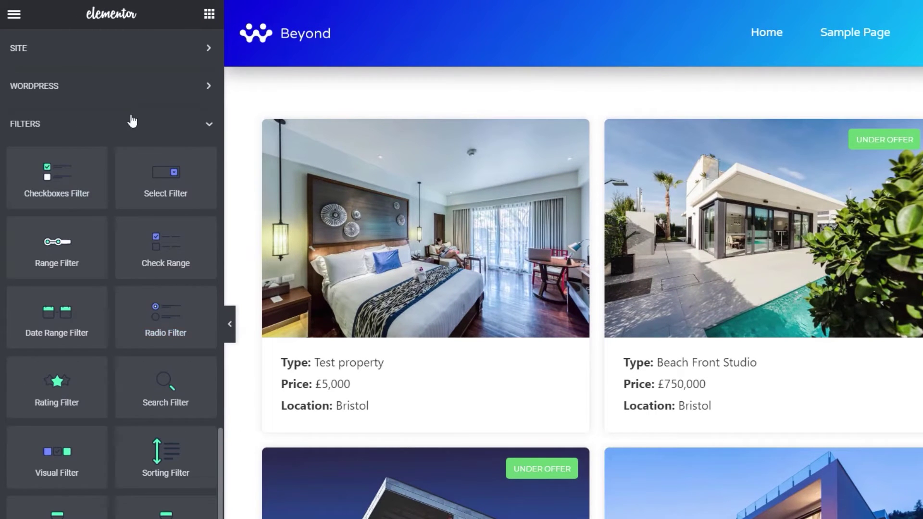
scroll(164, 277, down, 3)
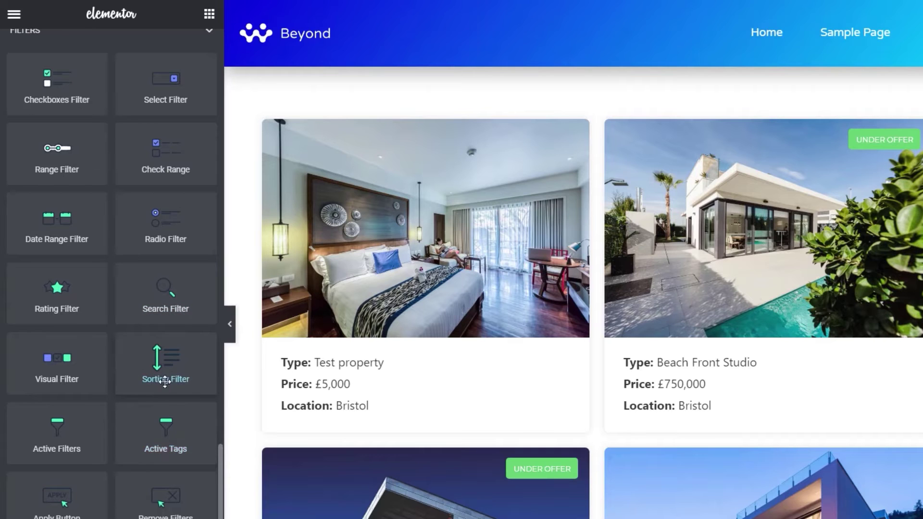
drag(151, 358, 433, 132)
drag(432, 122, 432, 123)
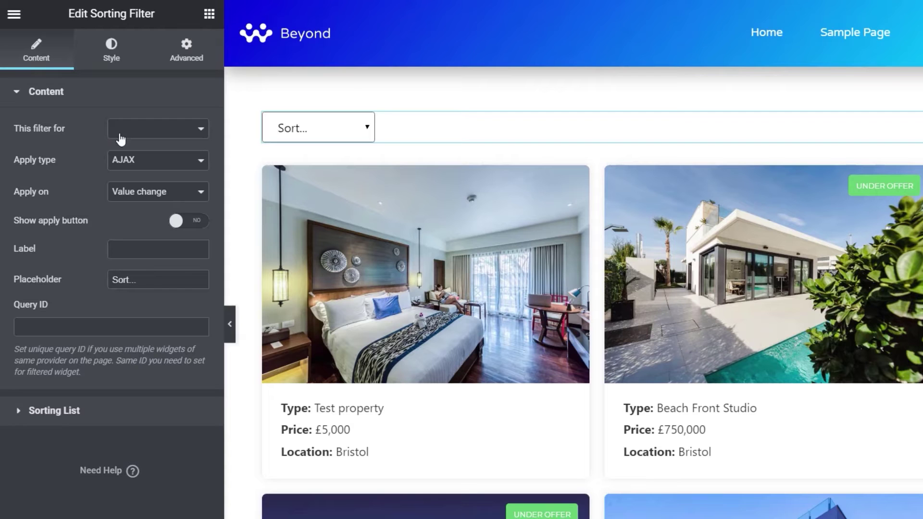
Step: Configure the sorting filter for JetEngine with apply type AJAX, applied on Value change
click(131, 136)
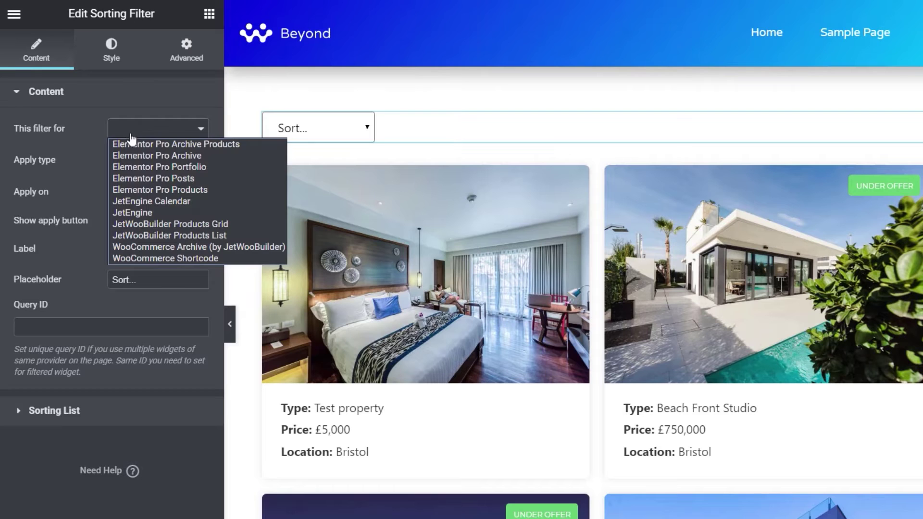
click(137, 215)
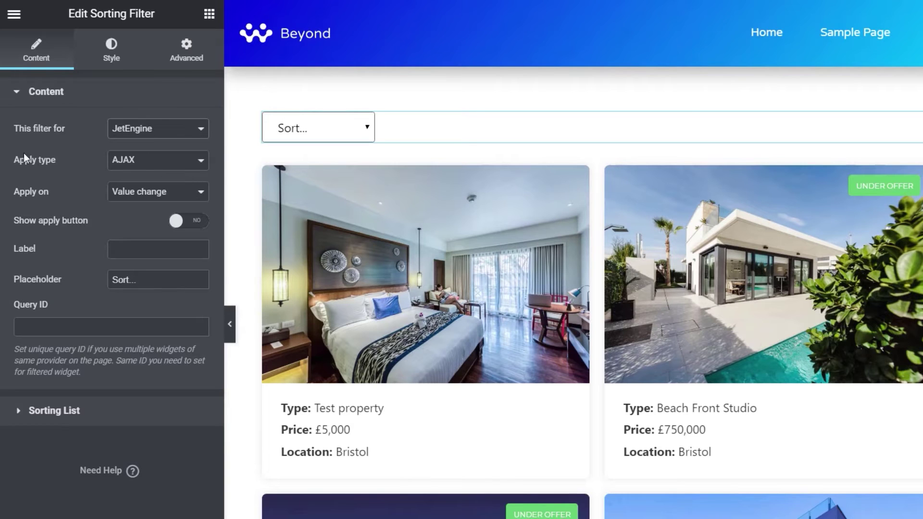
click(150, 164)
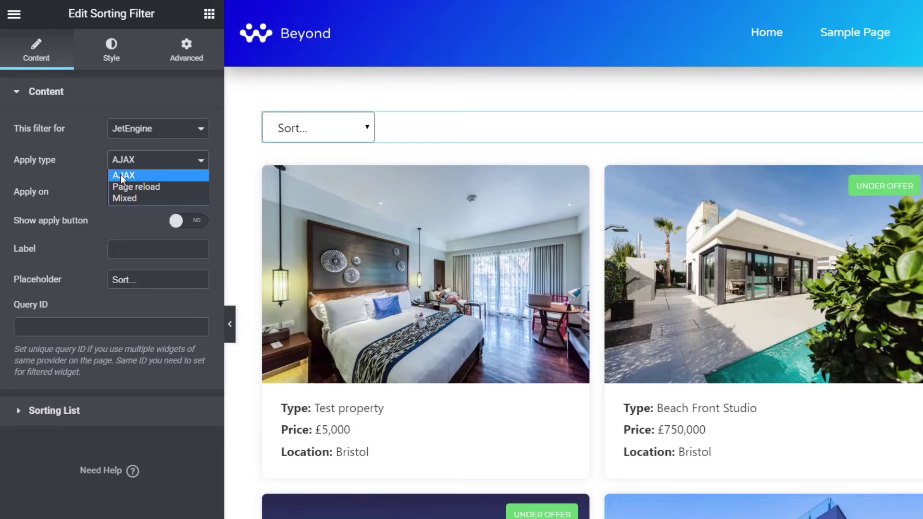
click(136, 175)
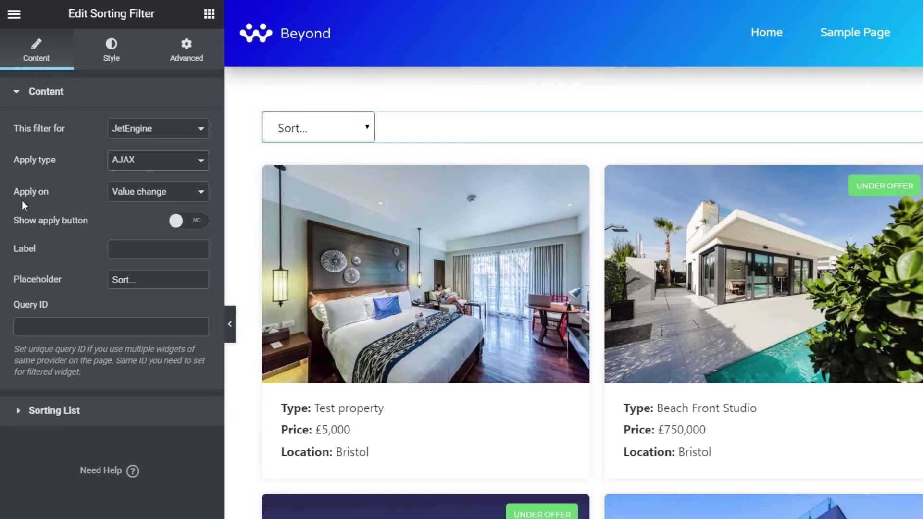
click(140, 192)
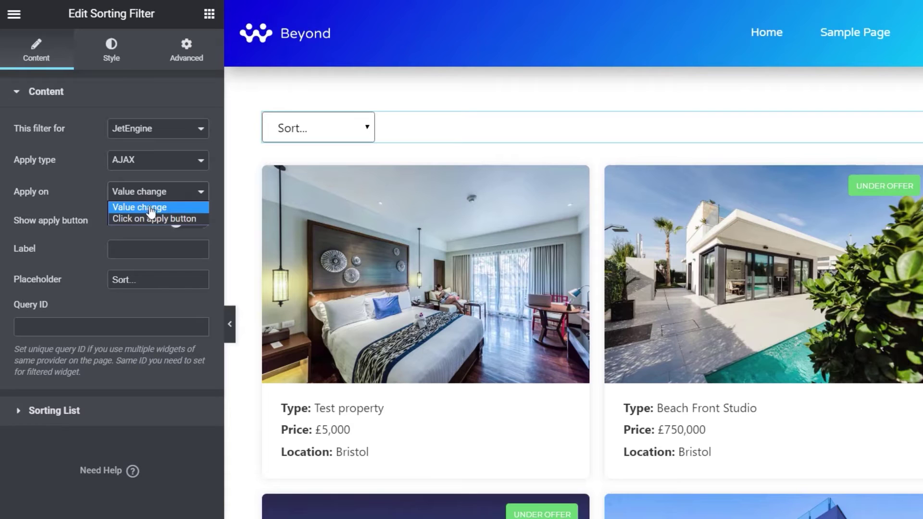
click(149, 206)
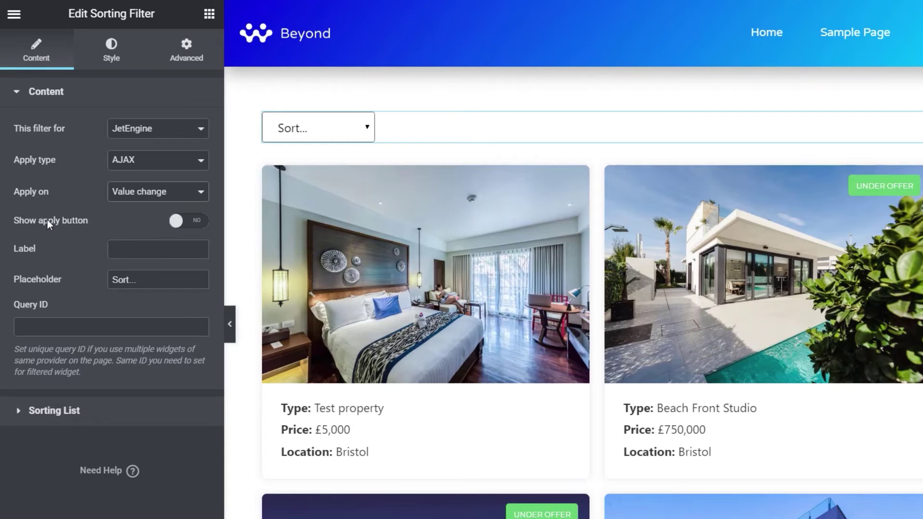
Step: Try applying the filter through a visible apply button, and restore Value change with the apply button hidden
click(129, 195)
click(139, 216)
click(185, 221)
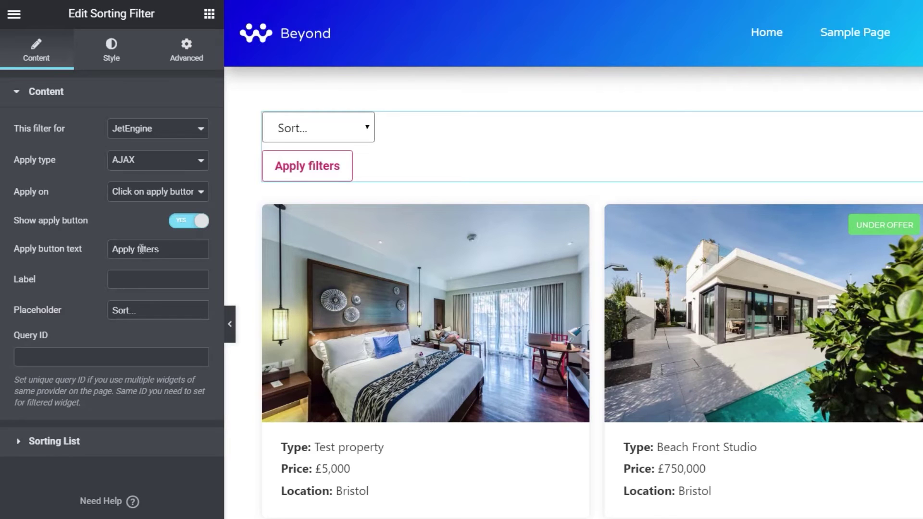
click(183, 222)
click(158, 191)
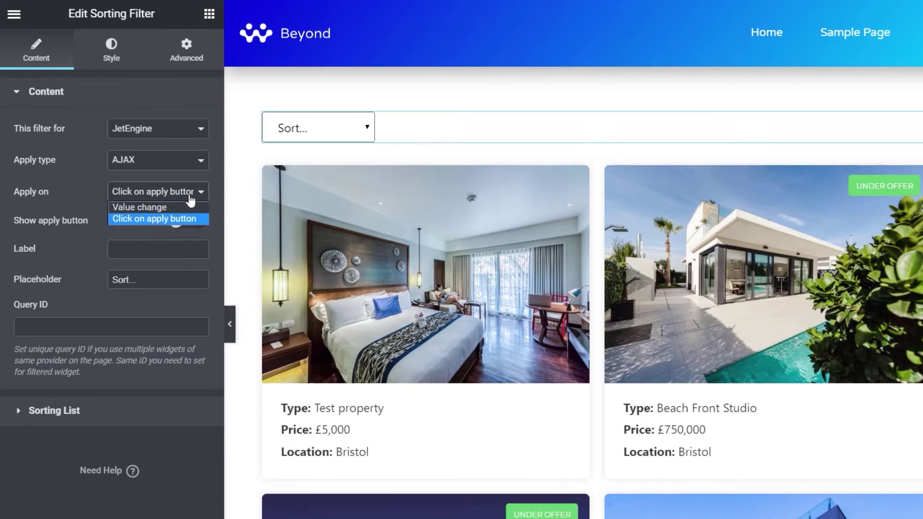
click(166, 204)
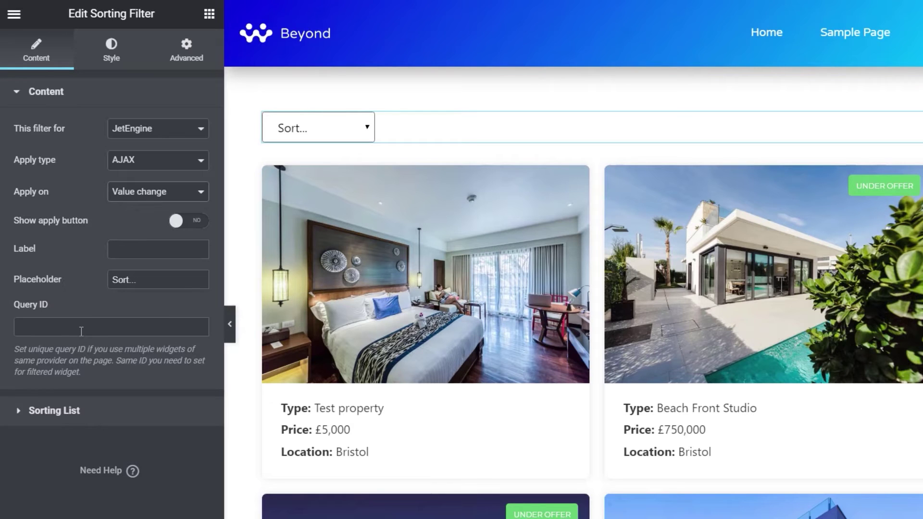
Step: Remove all default sorting list items except "By title from lowest to highest"
click(64, 419)
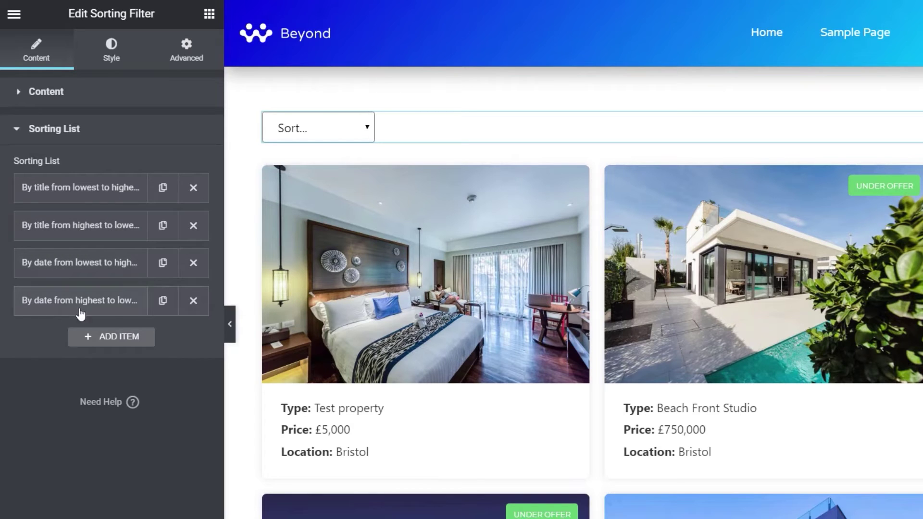
click(194, 300)
click(194, 263)
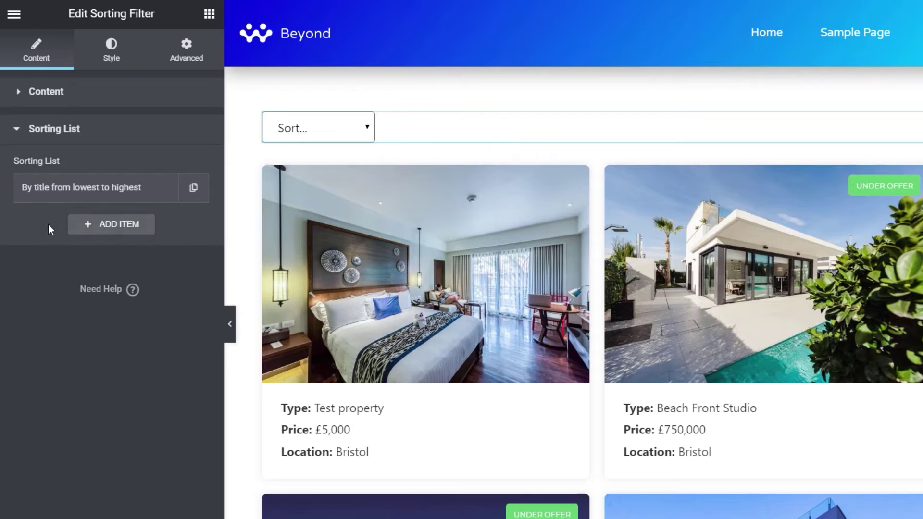
Step: Retitle the remaining sorting item "By price from lowest to highest" and order it by Meta key numeric
click(94, 193)
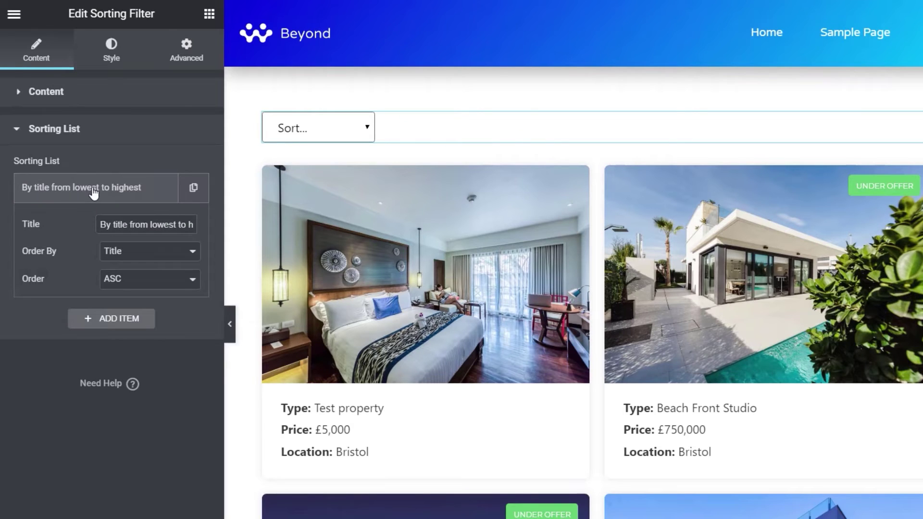
double_click(120, 226)
text(prce)
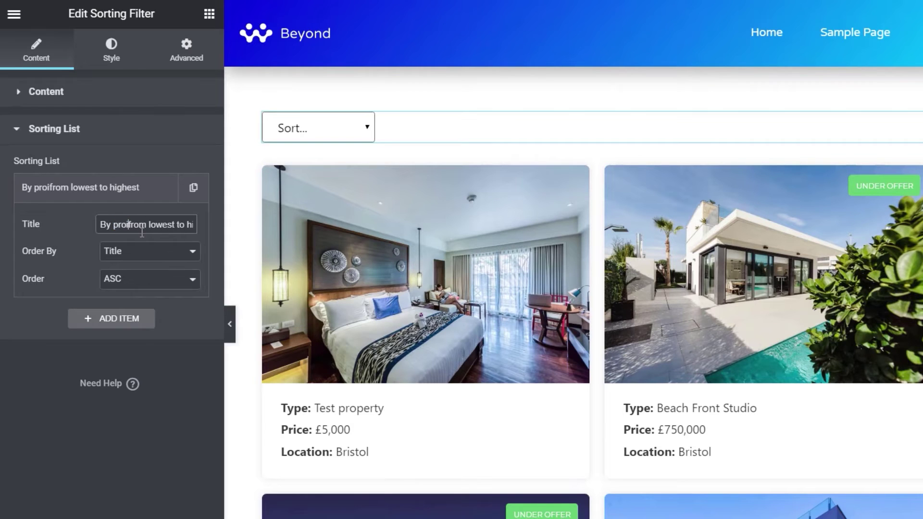
key(Left)
key(Left)
text(i)
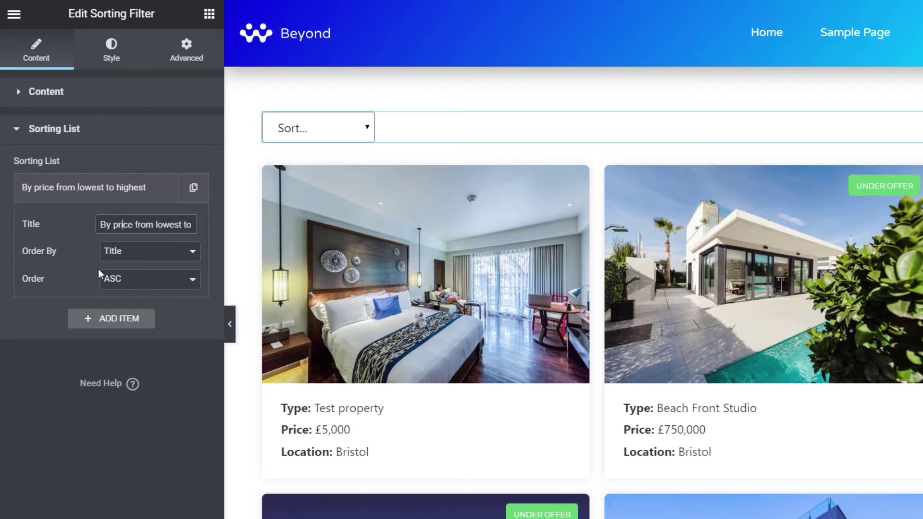
click(143, 255)
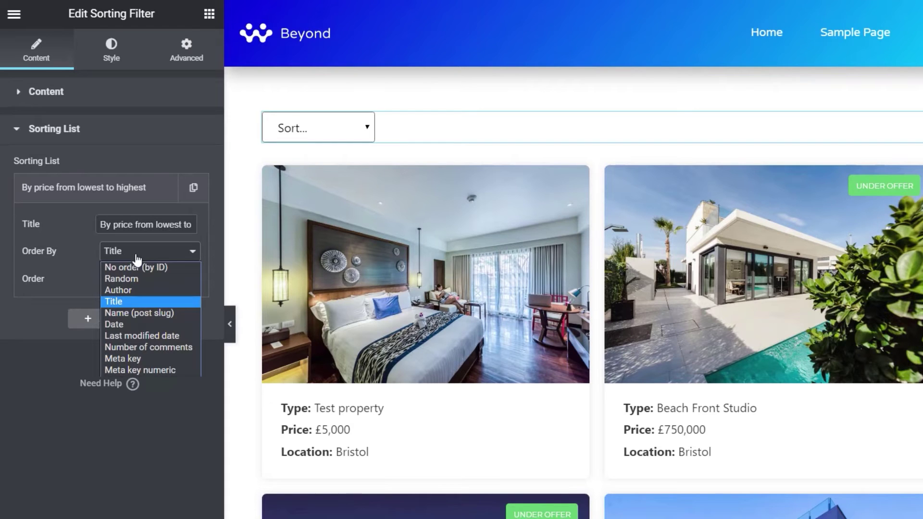
click(144, 370)
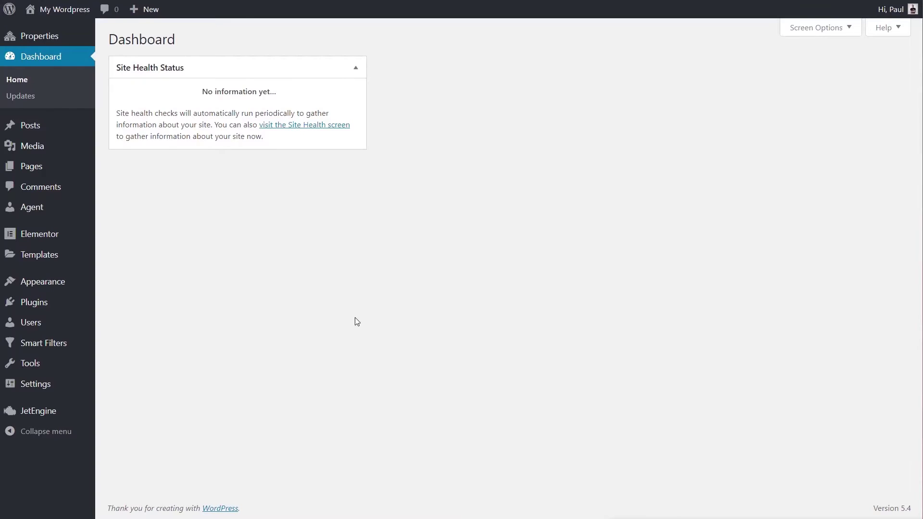
Step: Copy the Name/ID of the Property Price meta field from the Properties post type in JetEngine
mouse_move(59, 414)
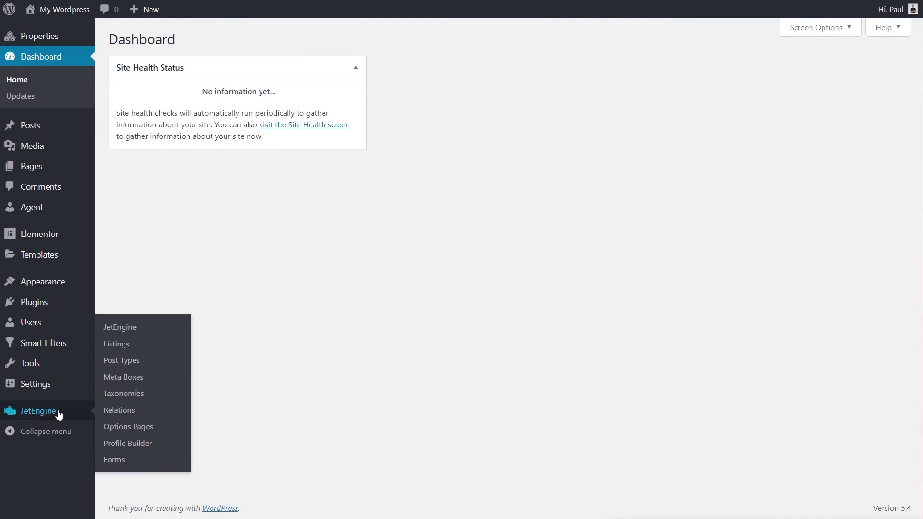
click(129, 367)
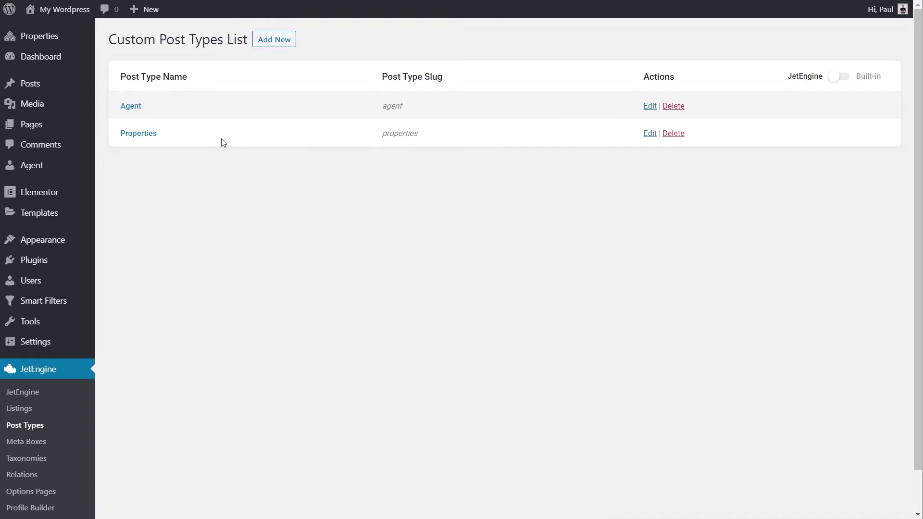
click(152, 136)
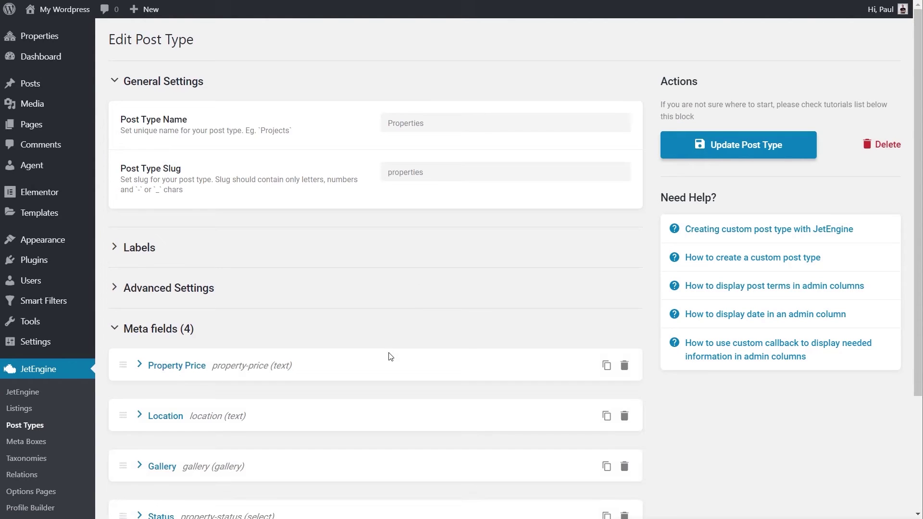
scroll(159, 249, down, 4)
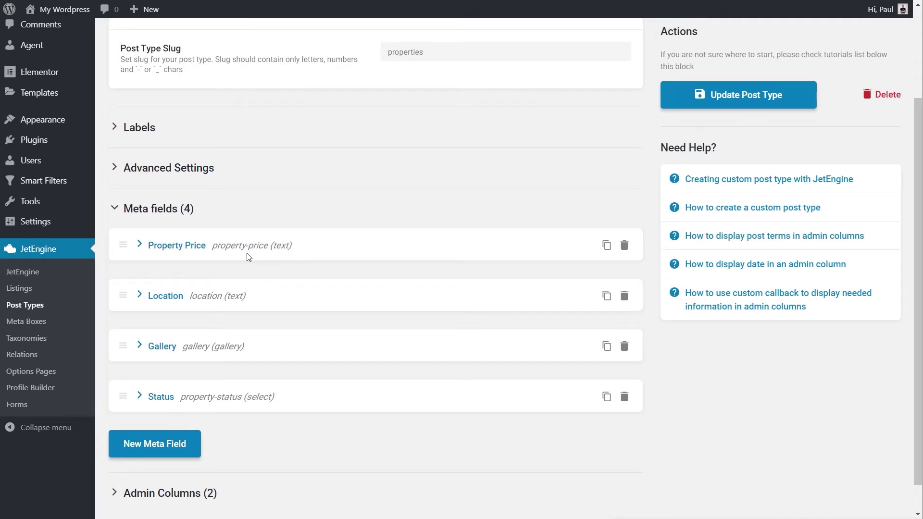
click(174, 246)
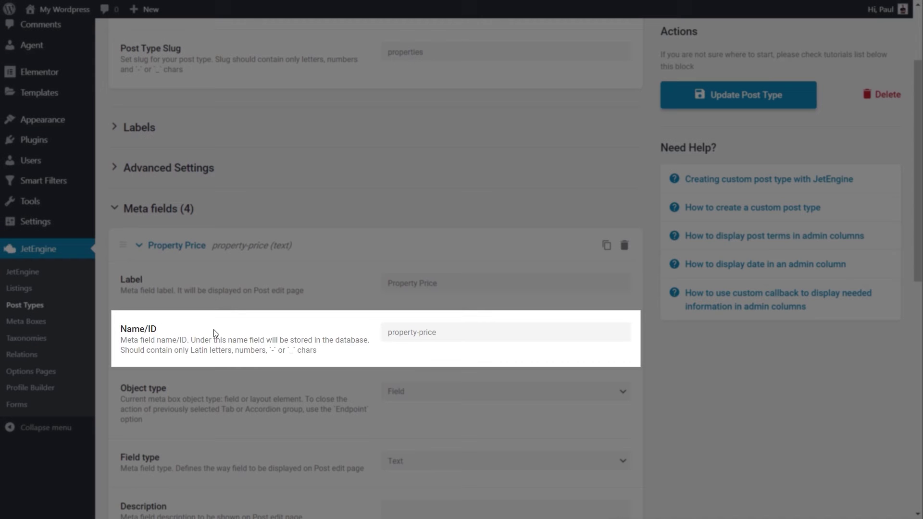
drag(447, 334, 387, 335)
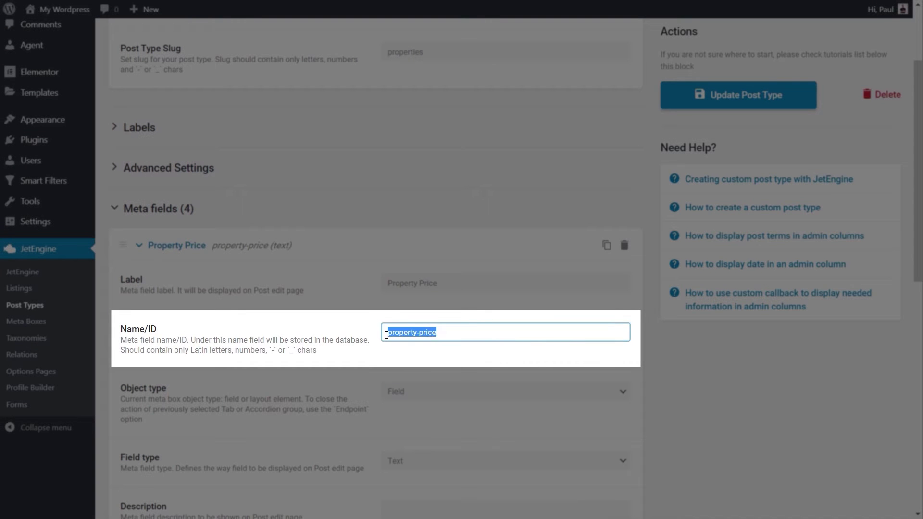
right_click(425, 338)
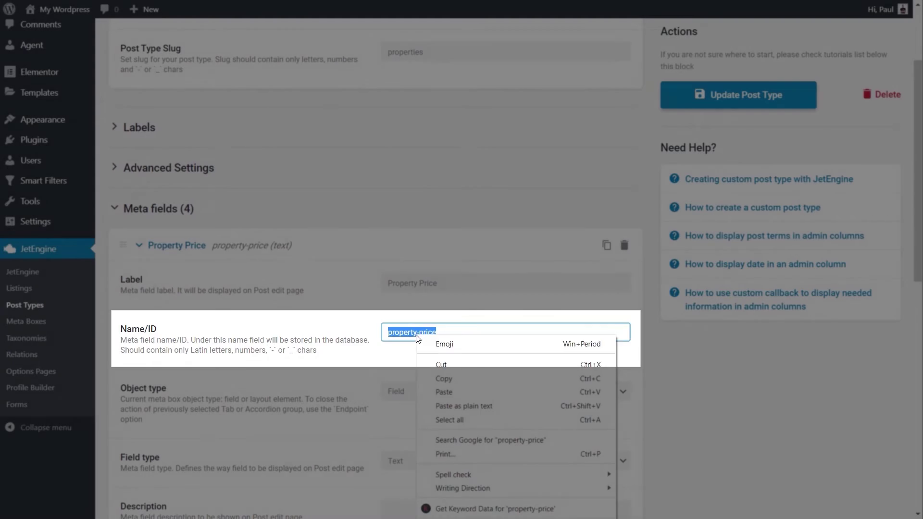
click(457, 375)
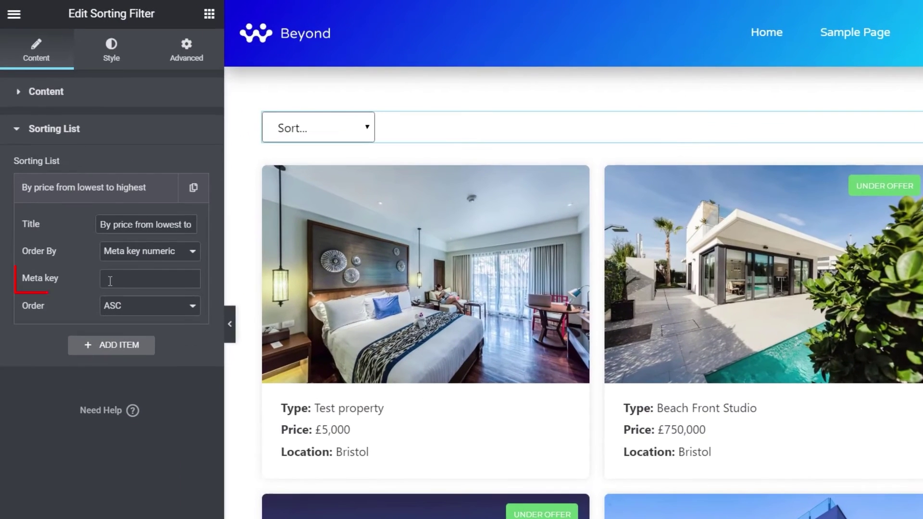
Step: Paste property-price as the meta key of the "By price from lowest to highest" sorting item
click(129, 281)
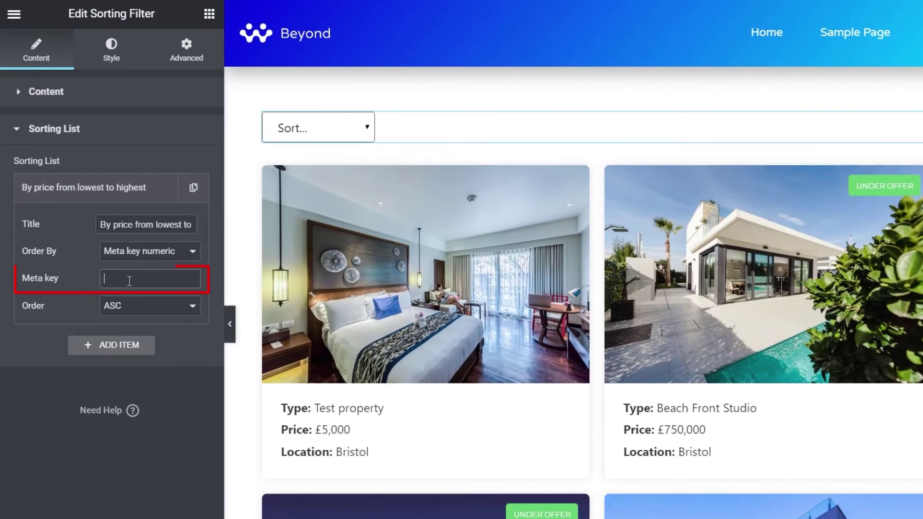
key(ctrl+v)
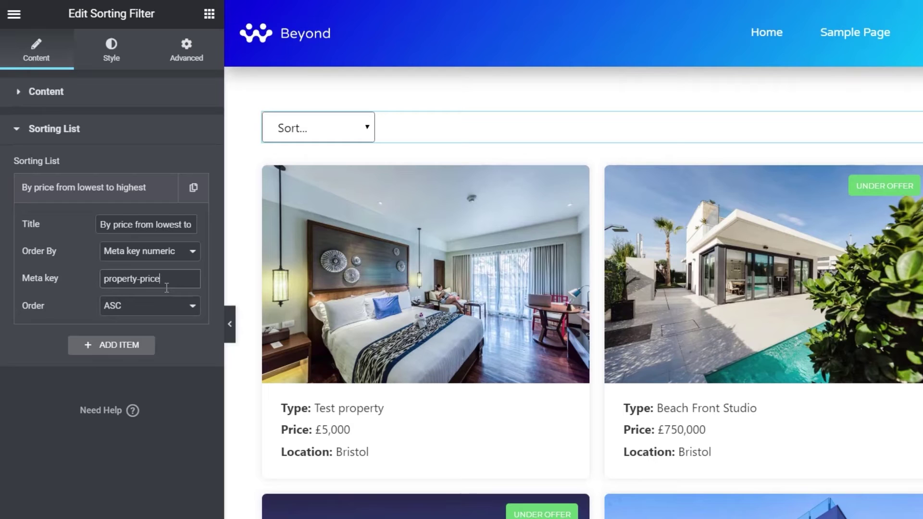
click(138, 280)
drag(138, 280, 96, 280)
click(131, 476)
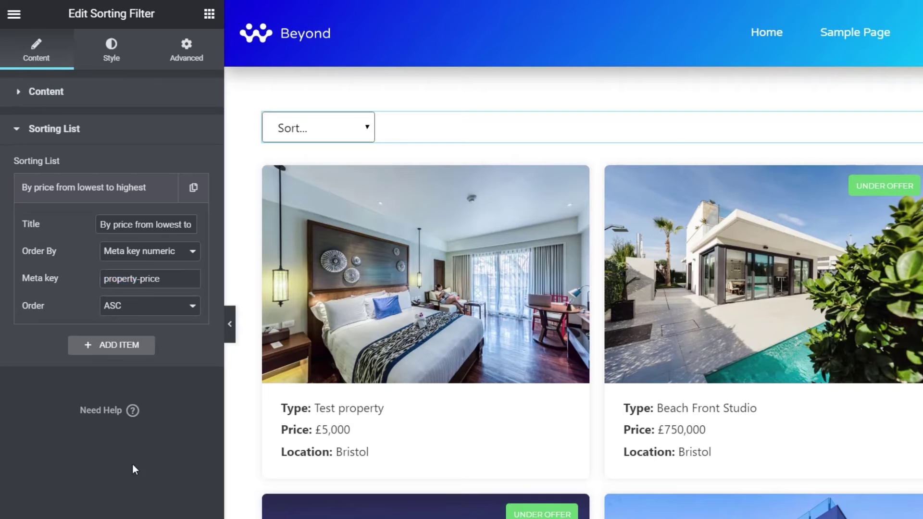
Step: Duplicate the "By price from lowest to highest" sorting item and set the copy's order to DESC
click(126, 198)
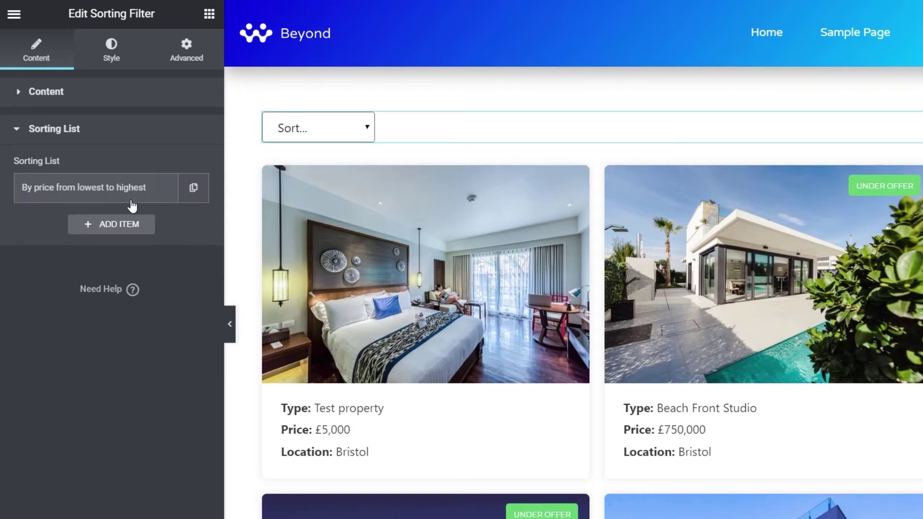
click(194, 197)
click(111, 232)
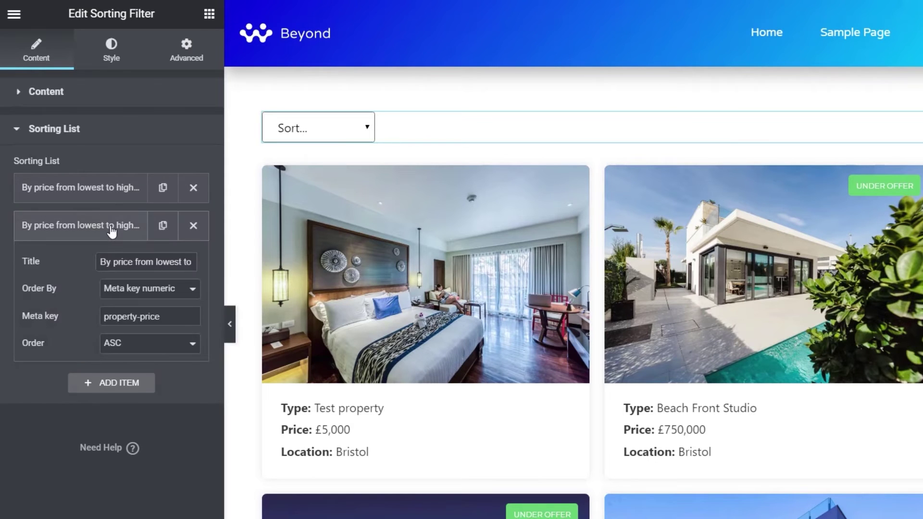
click(153, 344)
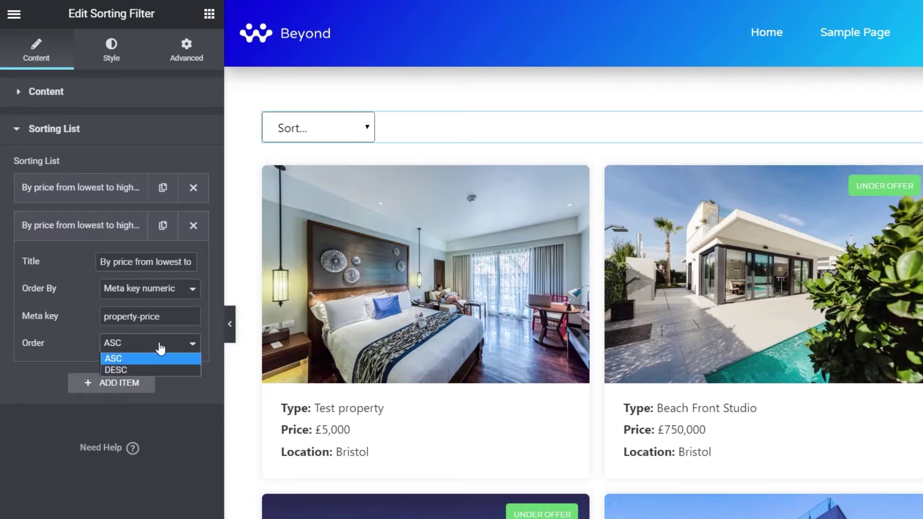
click(131, 367)
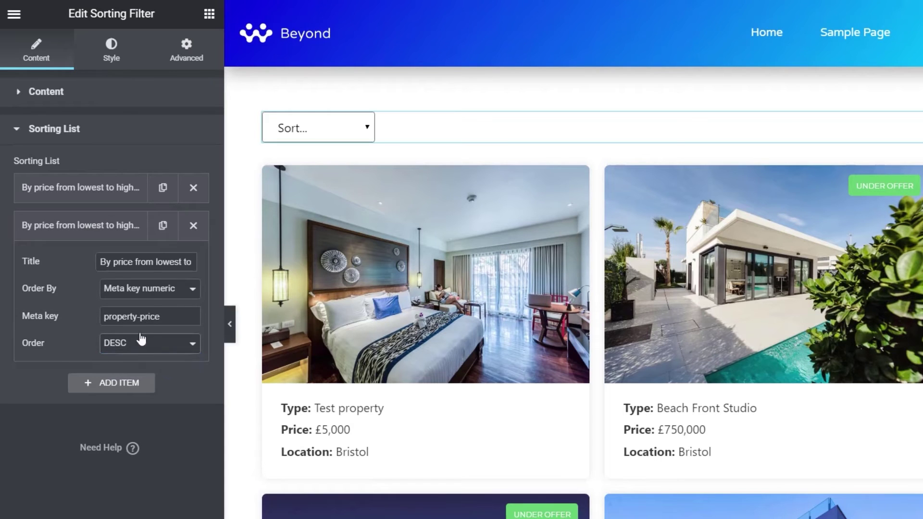
Step: Retitle the duplicated sorting item "By price from highest to lowest" and update the archive template
double_click(156, 263)
text(highest)
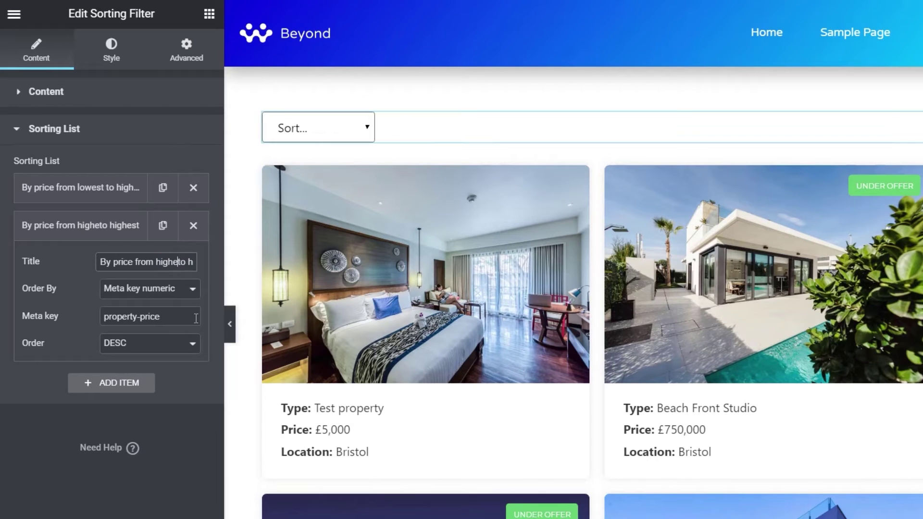
key(Right)
key(Right)
key(Right)
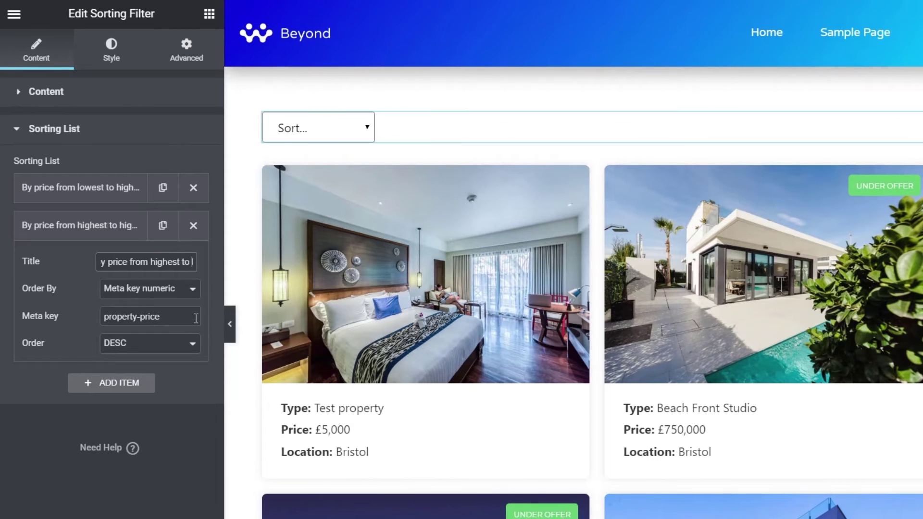
key(Delete)
key(Delete)
key(Delete)
key(Delete)
key(Delete)
key(Delete)
key(Delete)
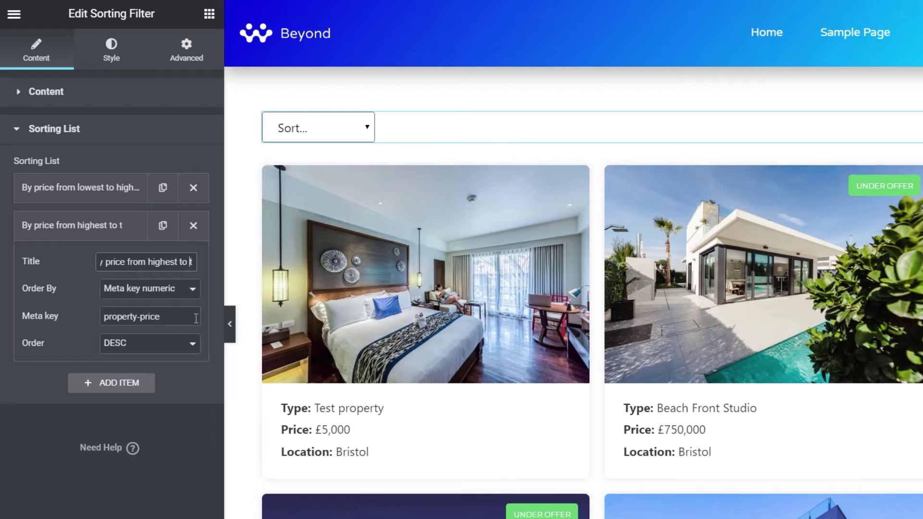
text(lowe)
text(st)
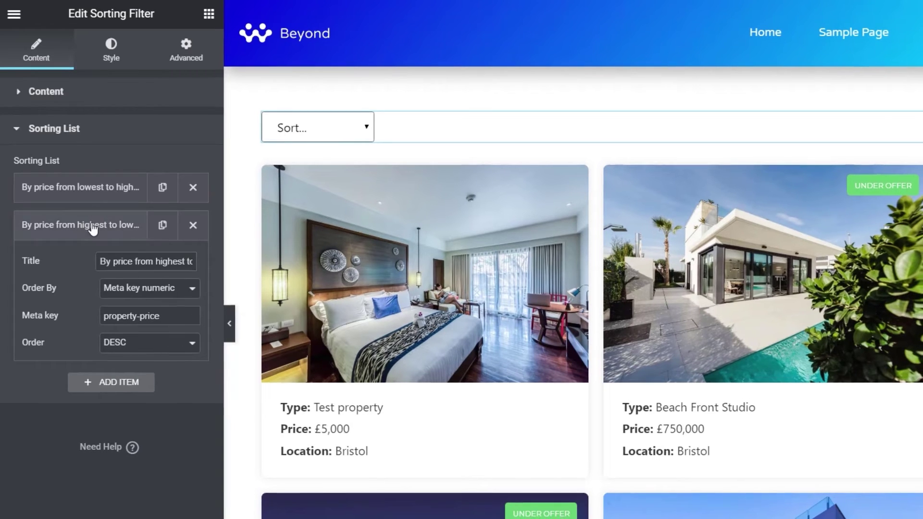
click(98, 226)
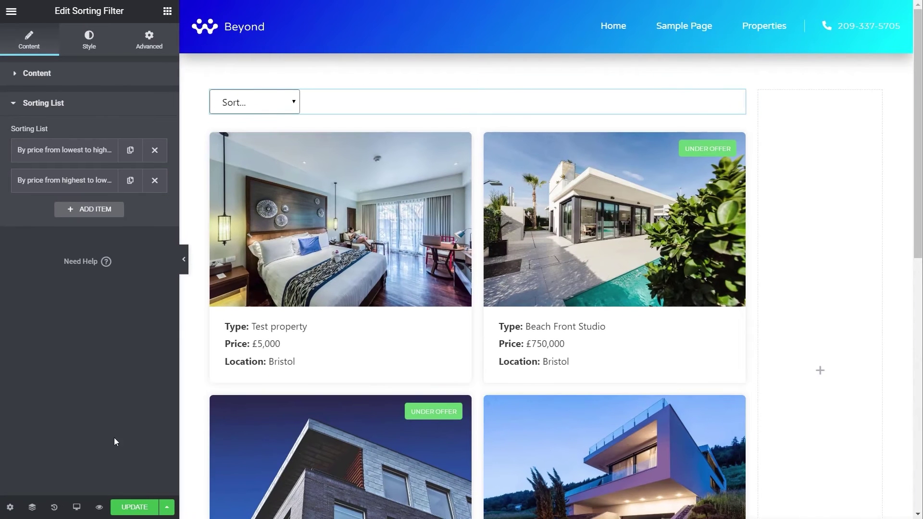
click(132, 507)
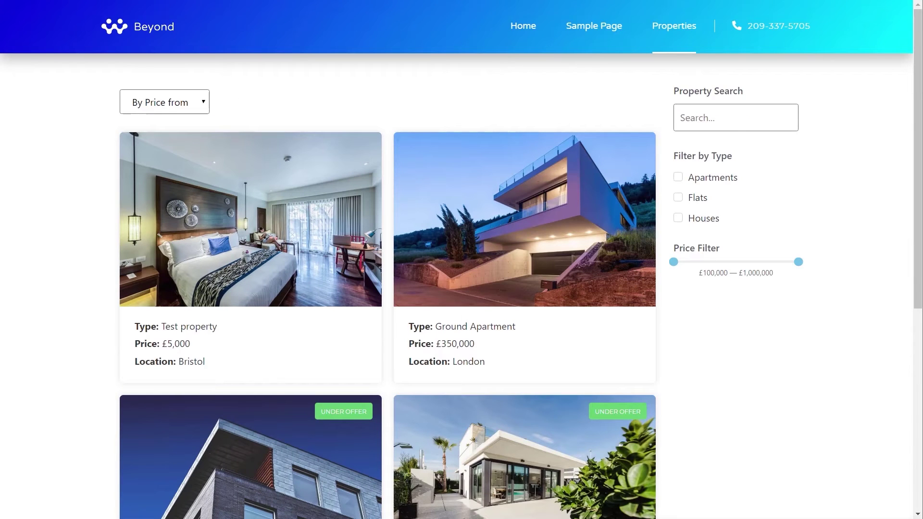
Step: Reload the live Properties page and test sorting the listings by price in both directions
key(F5)
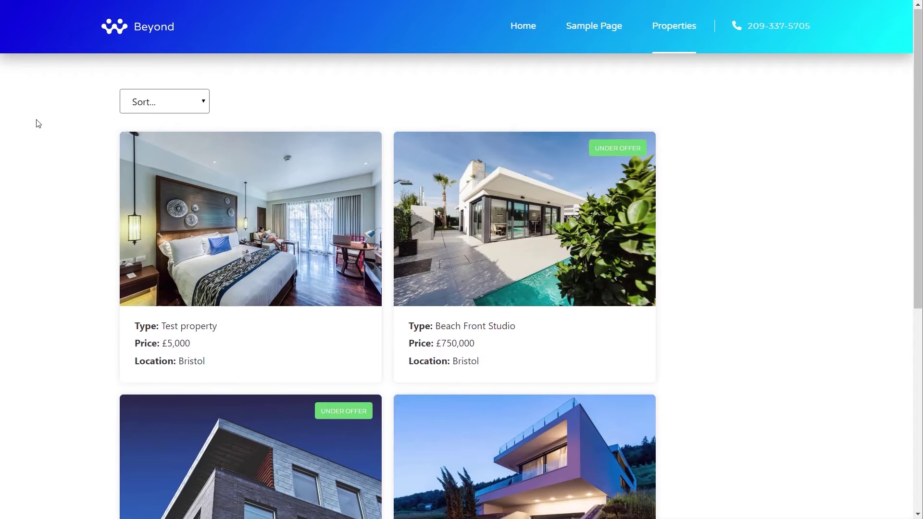
click(168, 108)
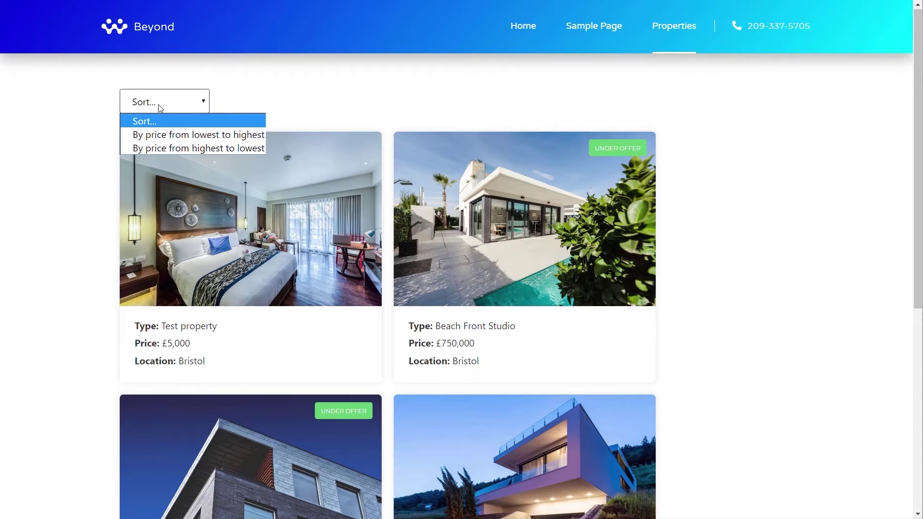
click(168, 135)
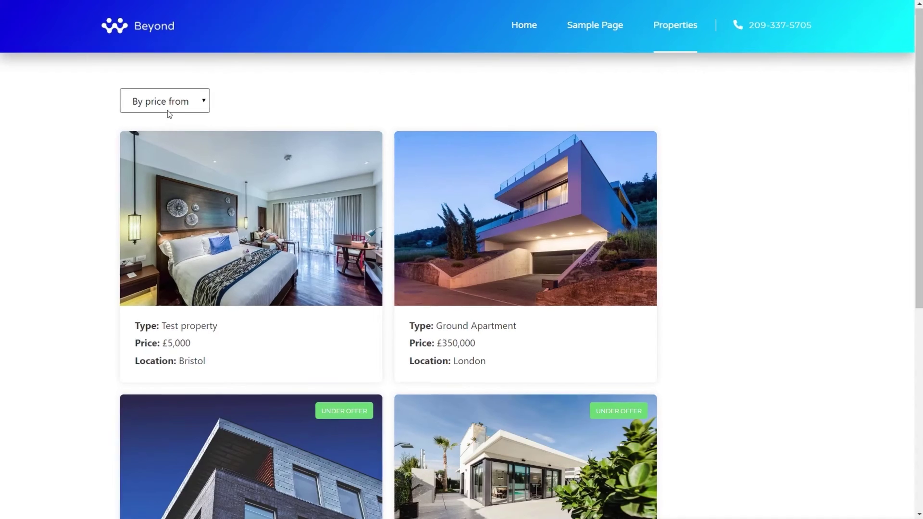
click(166, 108)
click(162, 147)
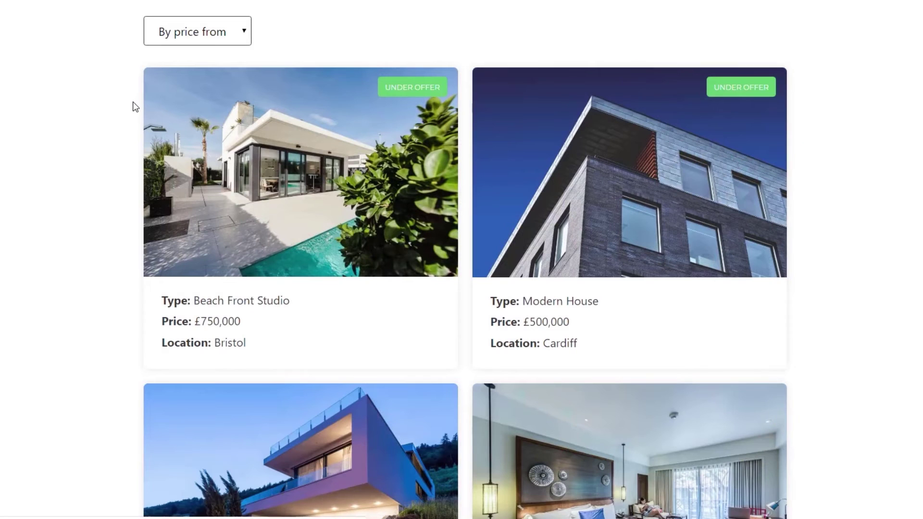
click(189, 41)
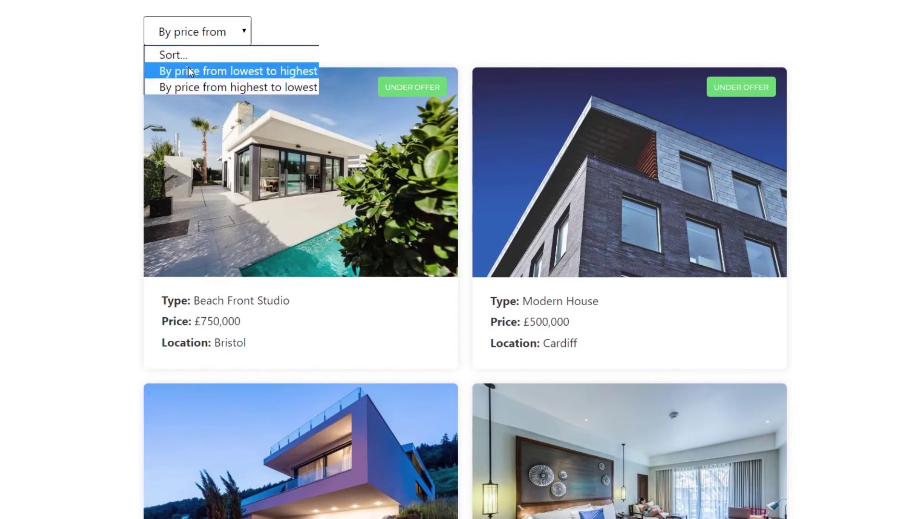
click(174, 71)
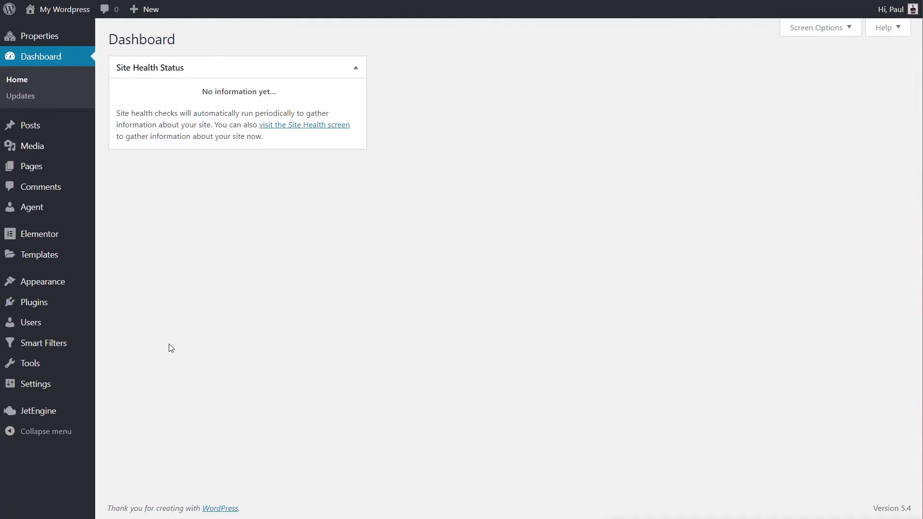
Step: Add a new smart filter in the WordPress admin and title it "Property Type"
mouse_move(56, 344)
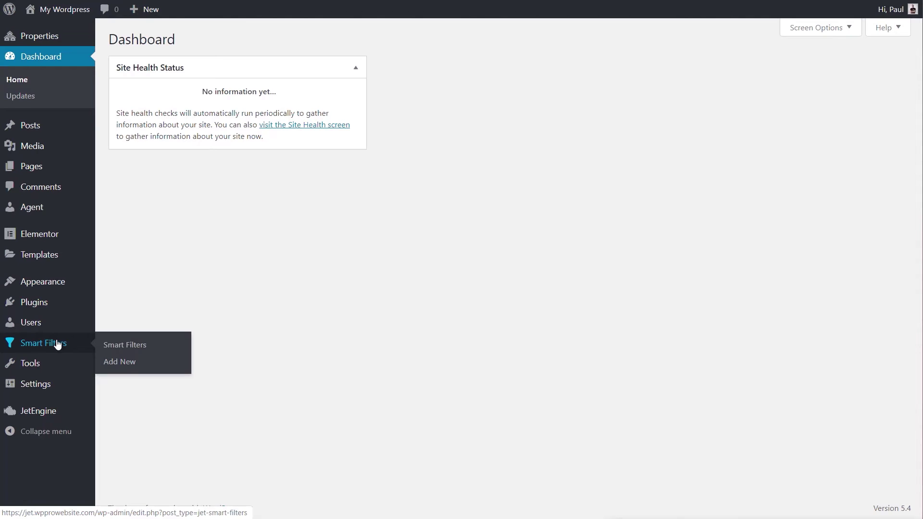
click(129, 365)
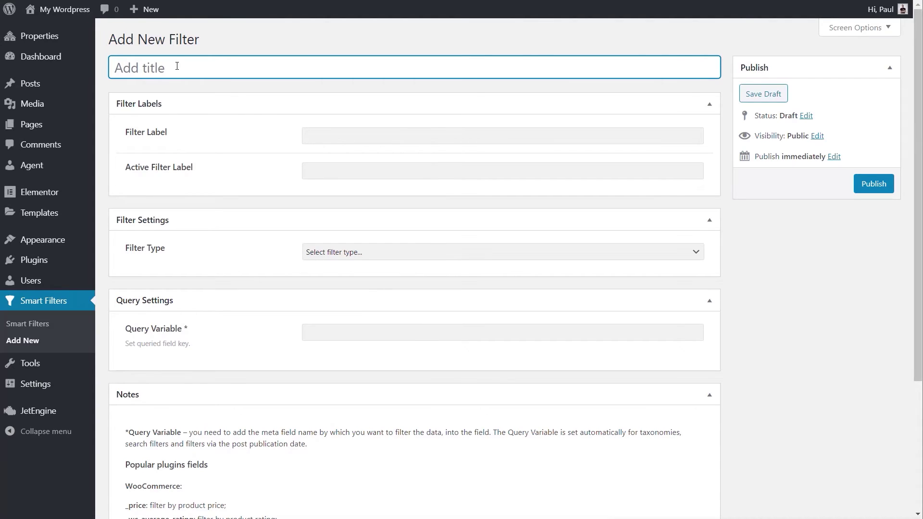
text(Property Tyo)
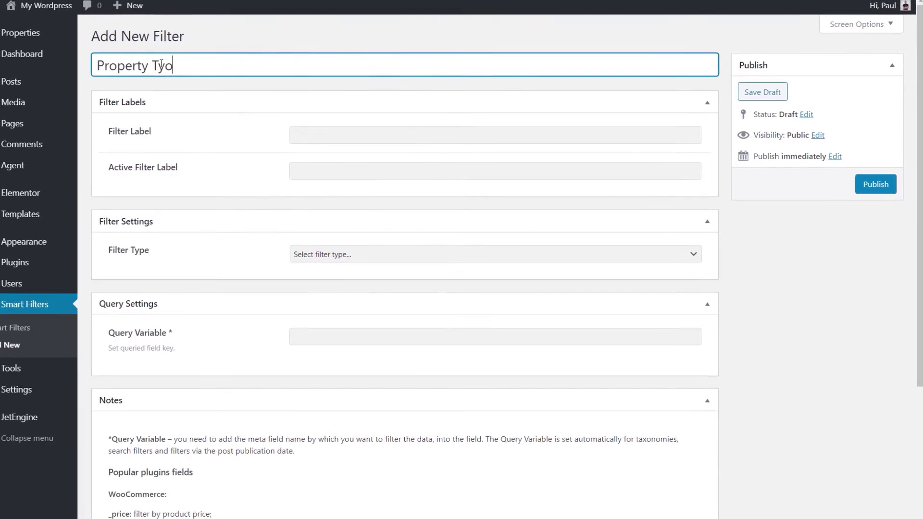
key(BackSpace)
text(pe)
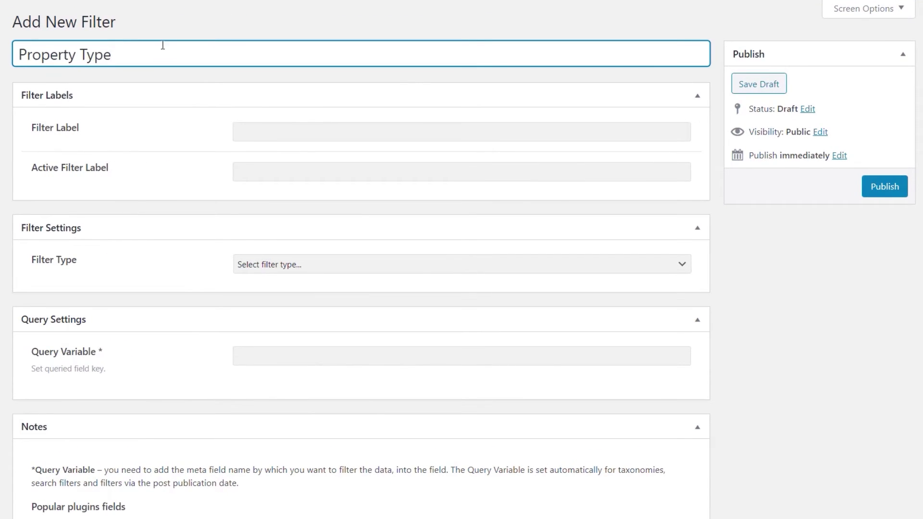
Step: Set the filter label and active filter label to "Property Type" and choose Checkboxes list as the filter type
drag(163, 46, 16, 55)
key(ctrl+c)
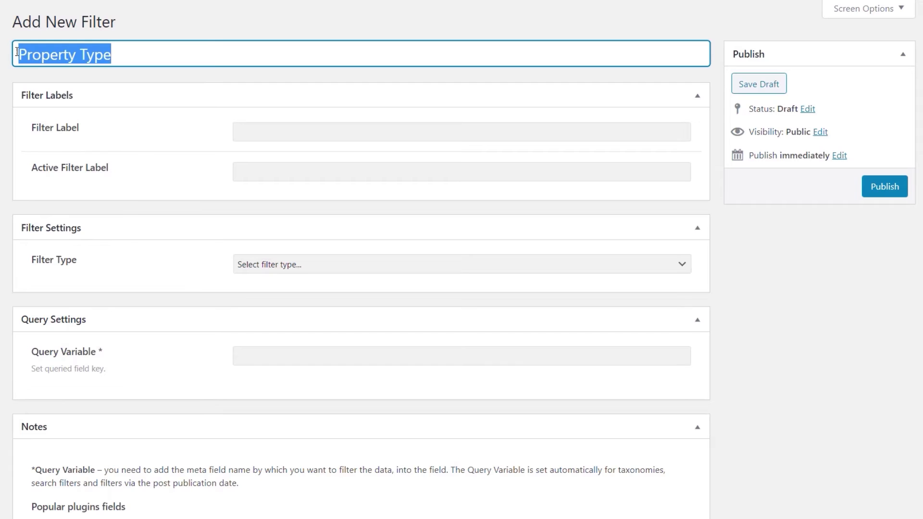
click(283, 136)
key(ctrl+v)
click(274, 174)
key(ctrl+v)
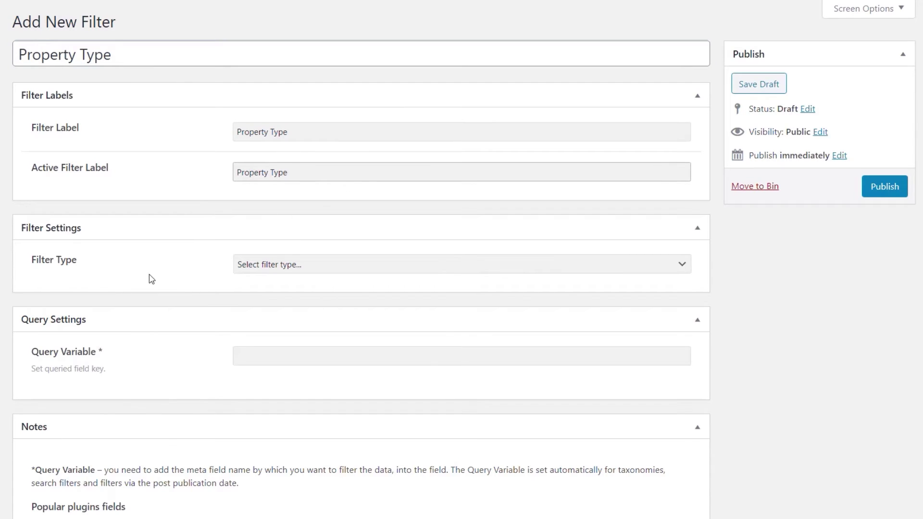
click(298, 268)
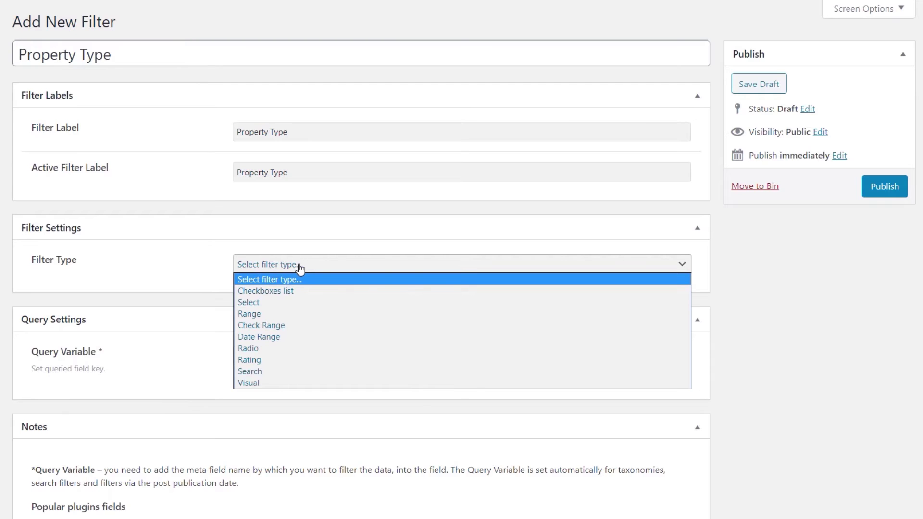
click(288, 292)
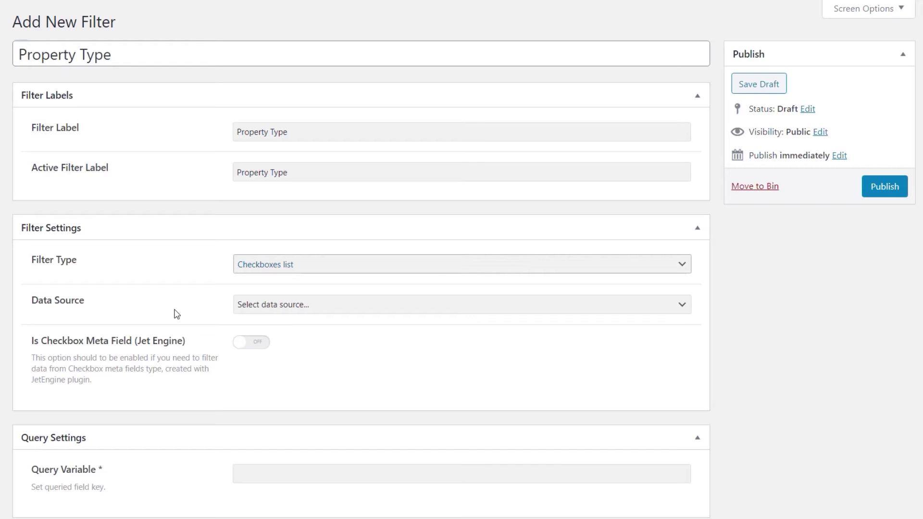
Step: Set the filter's data source to Taxonomies and its taxonomy to Property Types
click(282, 316)
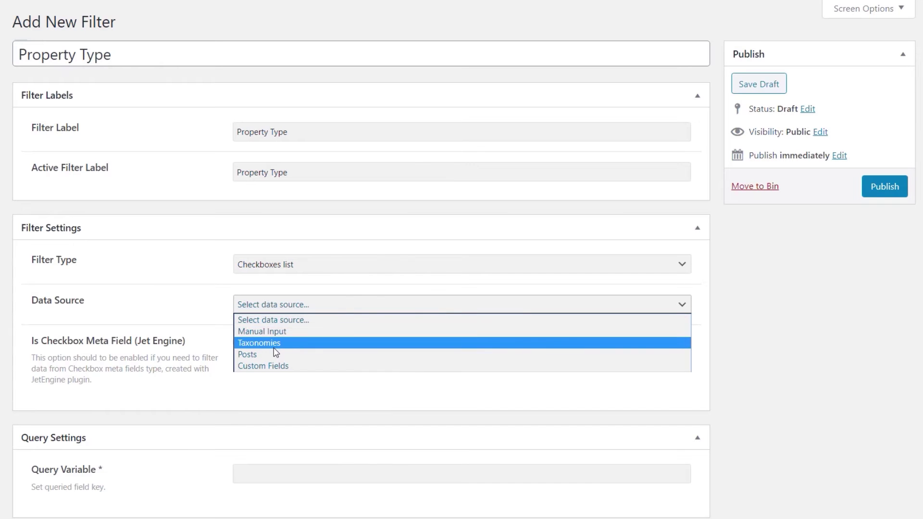
click(274, 343)
mouse_move(43, 43)
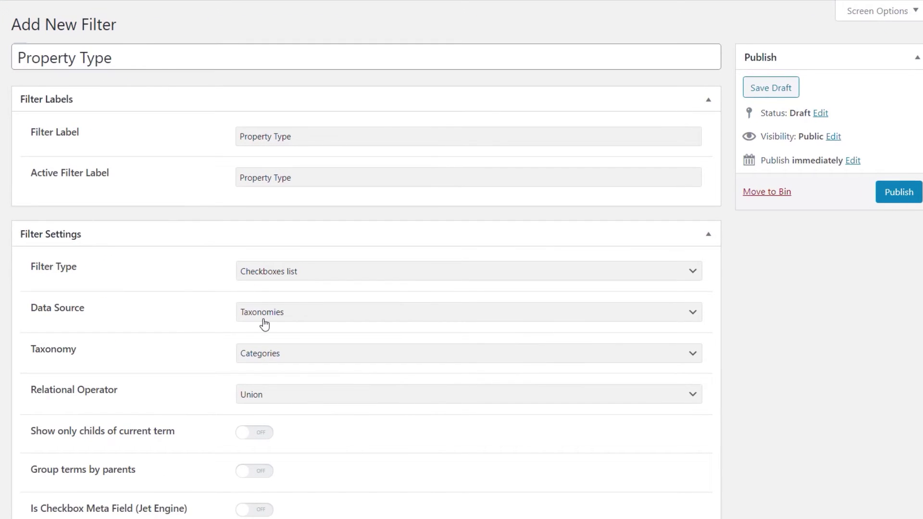
click(267, 357)
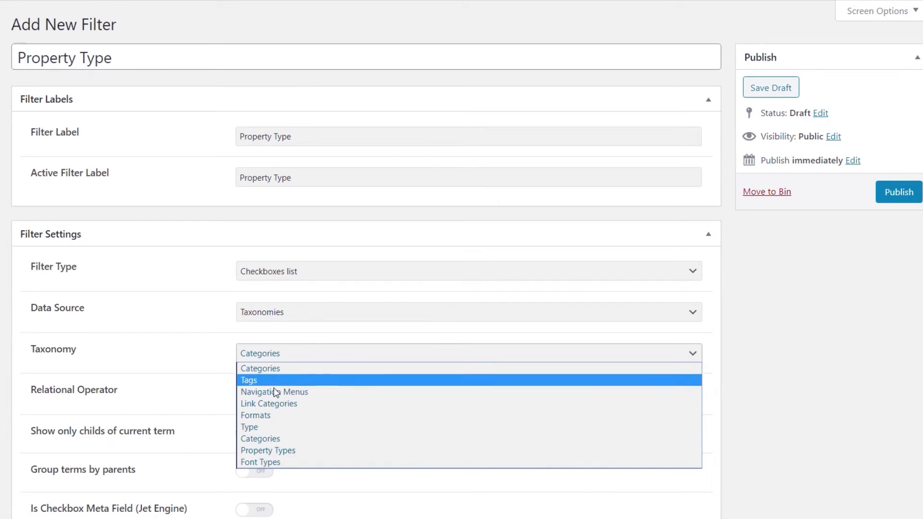
click(294, 451)
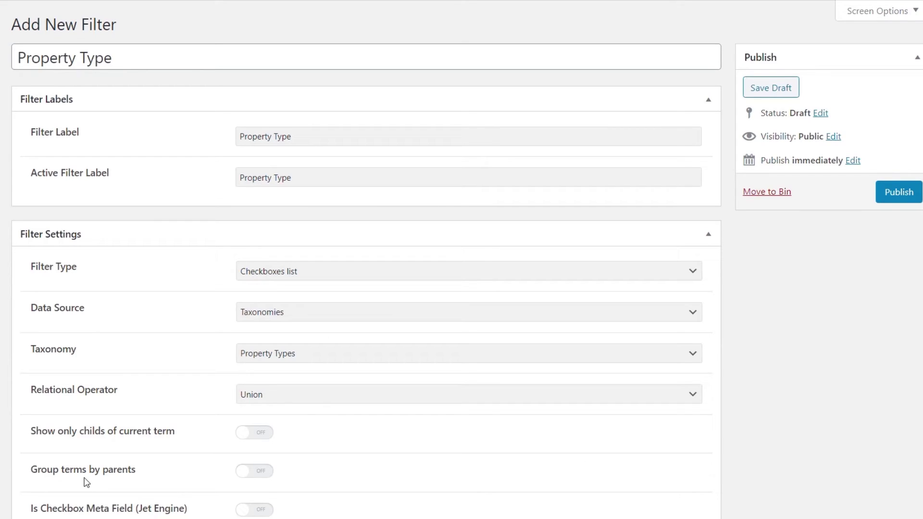
Step: Turn on grouping of terms by parents and check the Exclude/Include choices, leaving None selected
click(259, 472)
scroll(780, 478, down, 2)
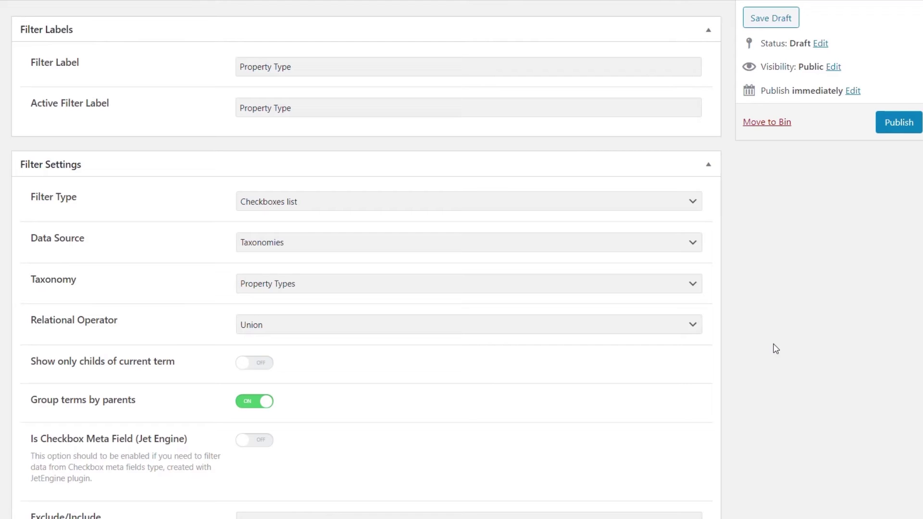
scroll(768, 375, down, 3)
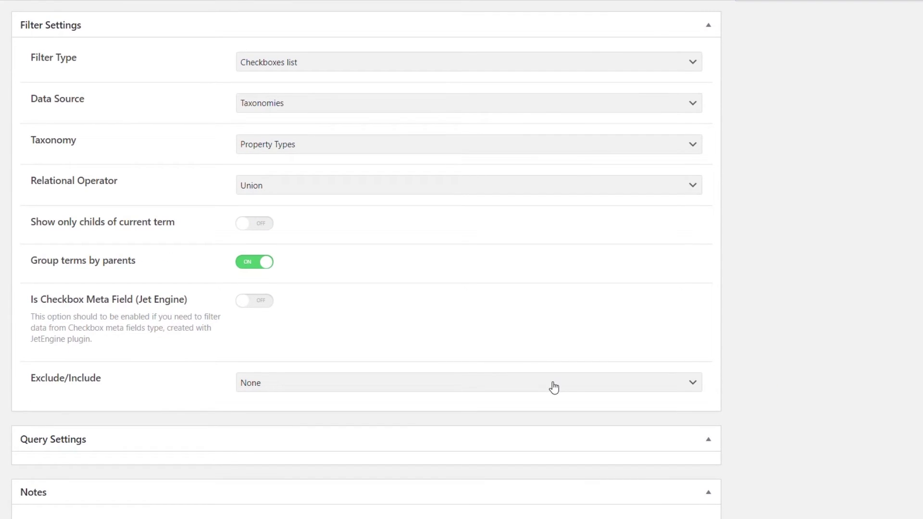
click(574, 387)
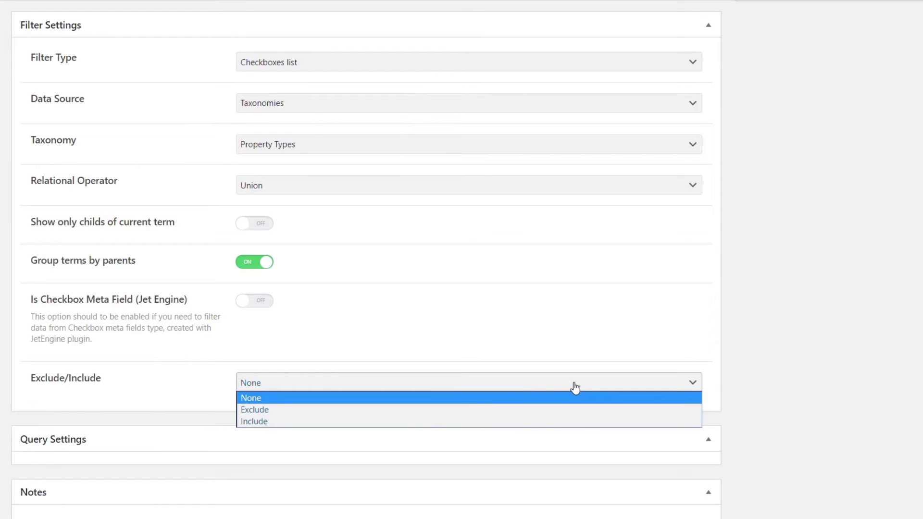
click(773, 382)
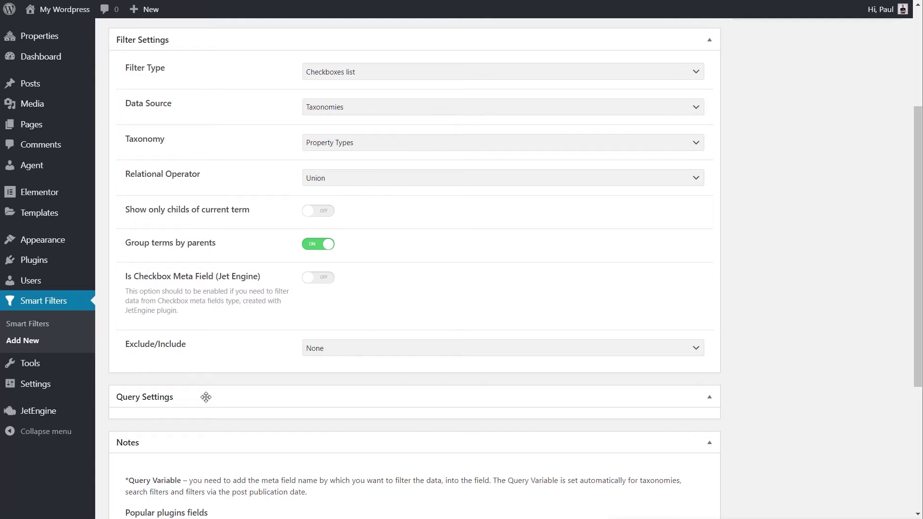
Step: Review the remaining filter settings and notes, and publish the Property Type filter
scroll(763, 369, down, 4)
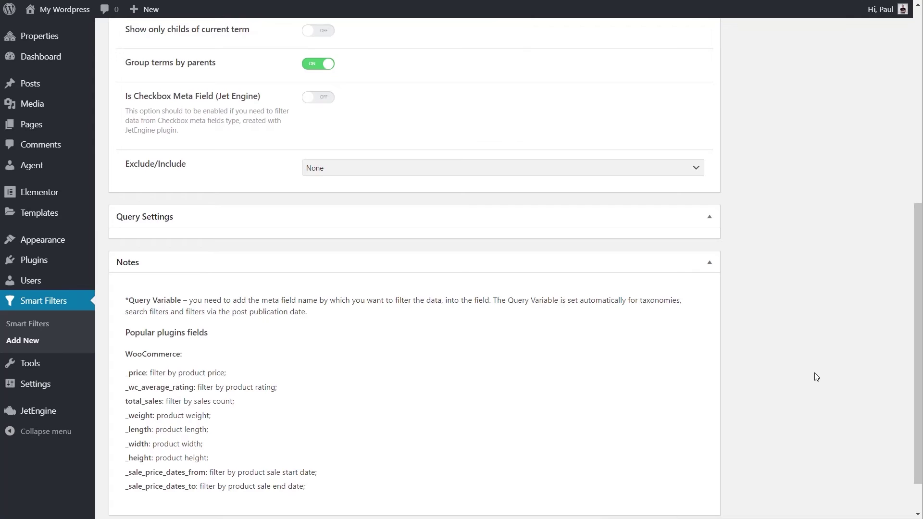
scroll(816, 377, up, 8)
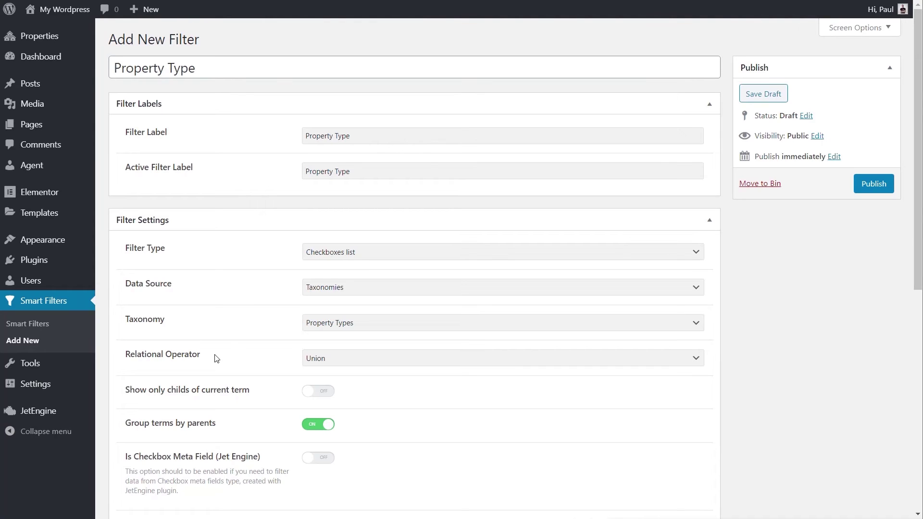
scroll(794, 304, down, 1)
scroll(798, 300, up, 1)
click(872, 185)
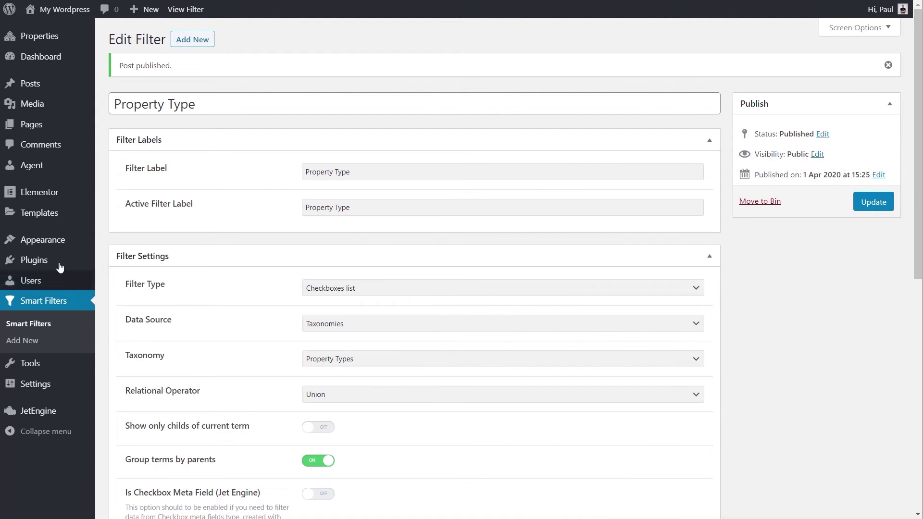
Step: Open the Default Property Archive template in Elementor and add a Checkboxes Filter widget to the empty column beside the listings
mouse_move(47, 218)
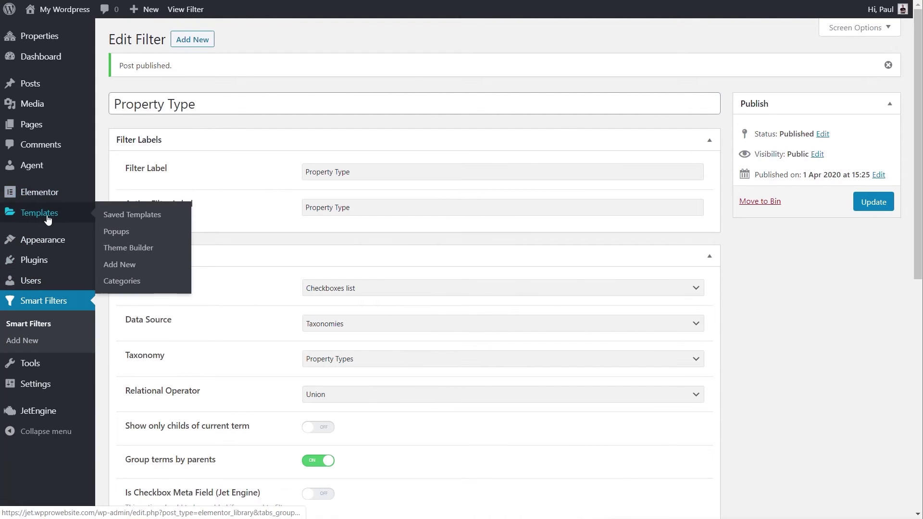
click(130, 250)
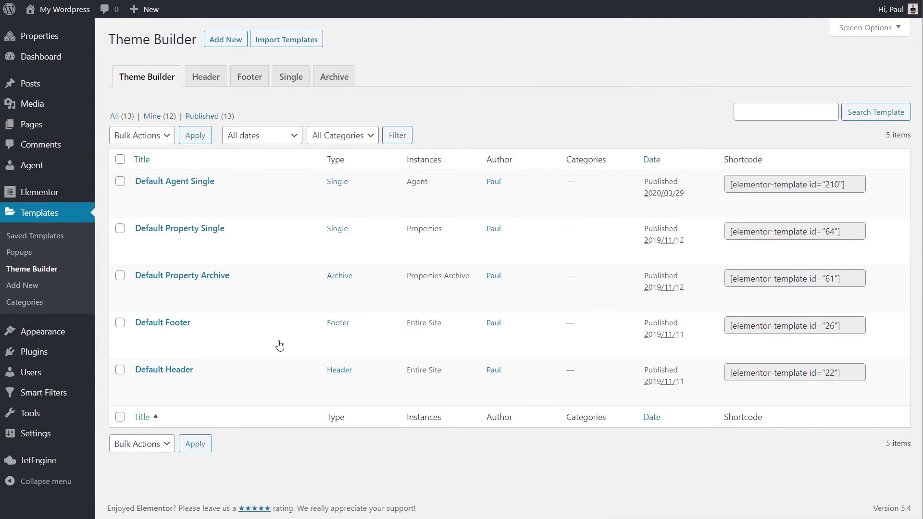
click(162, 302)
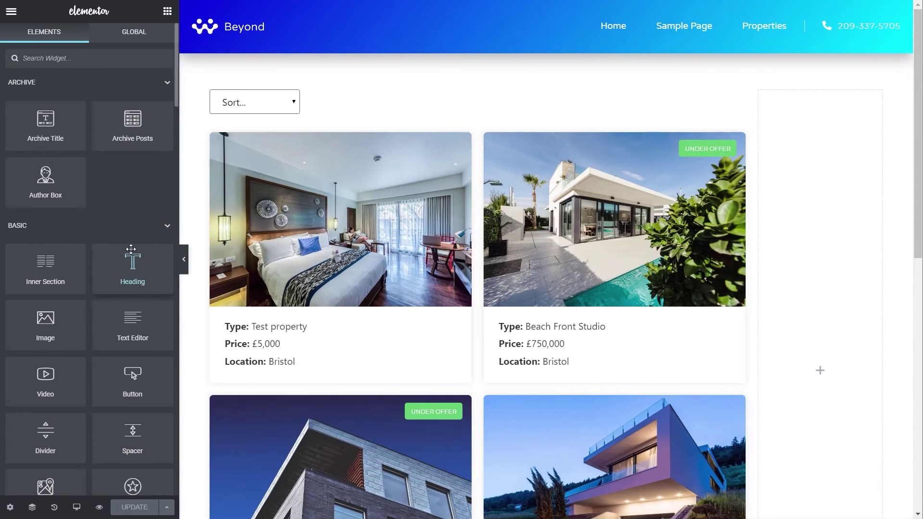
scroll(130, 249, down, 6)
scroll(131, 249, down, 15)
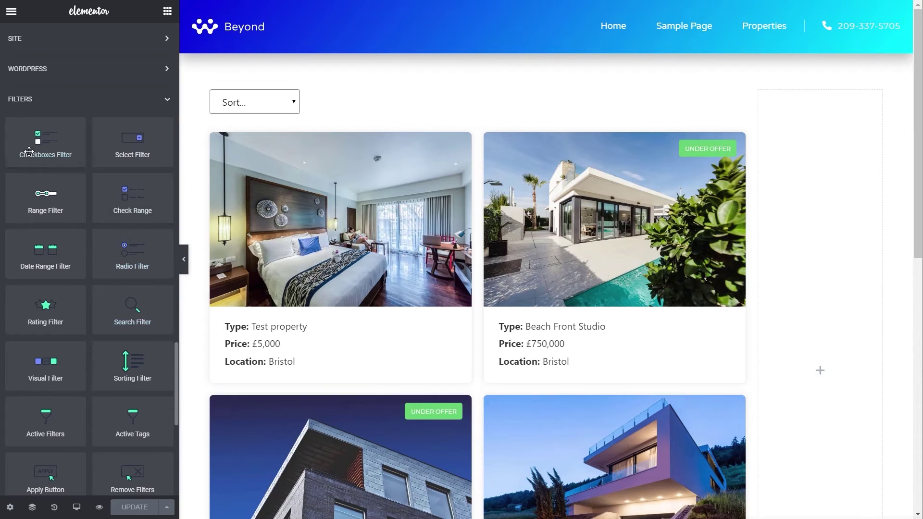
drag(35, 140, 821, 162)
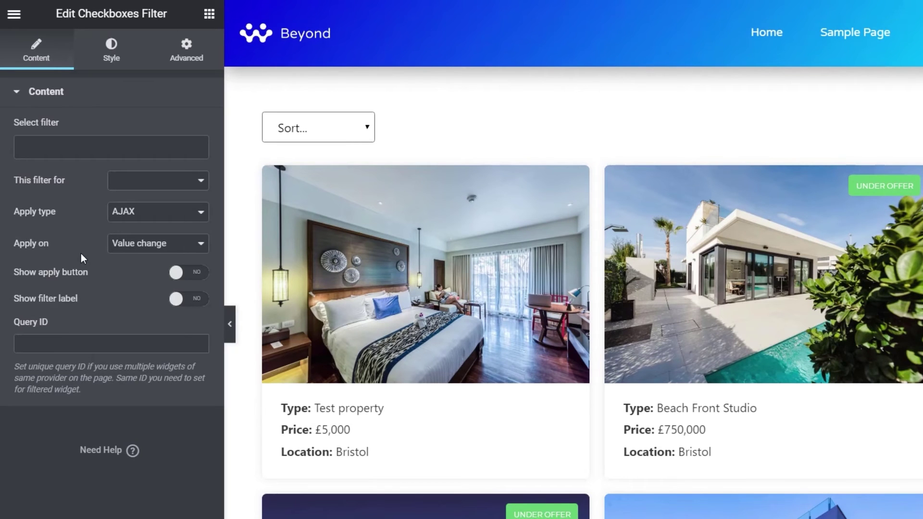
Step: Assign the Property Type filter to the checkboxes widget, target it at JetEngine and show the filter label
click(53, 149)
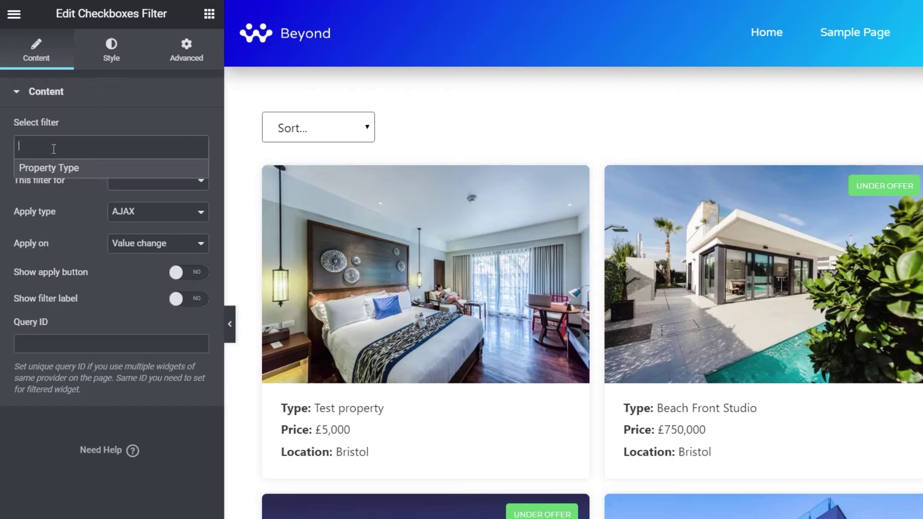
click(71, 176)
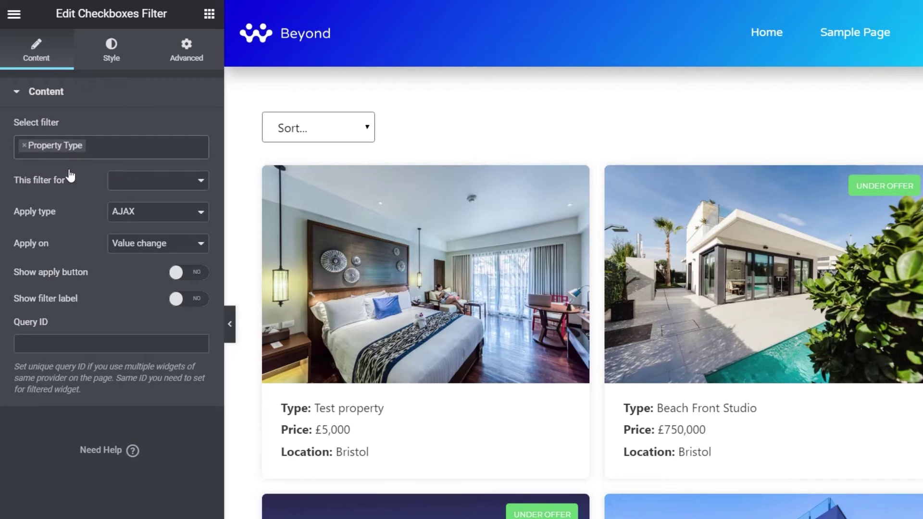
click(139, 185)
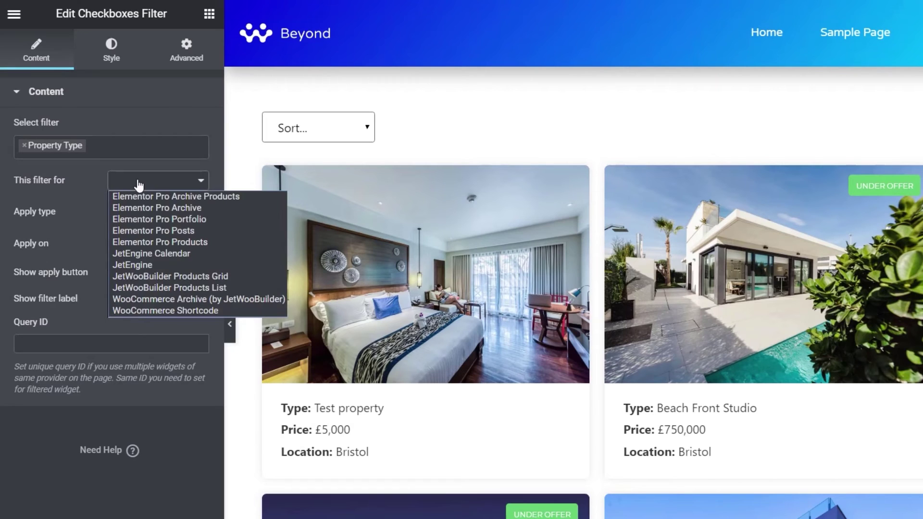
click(132, 263)
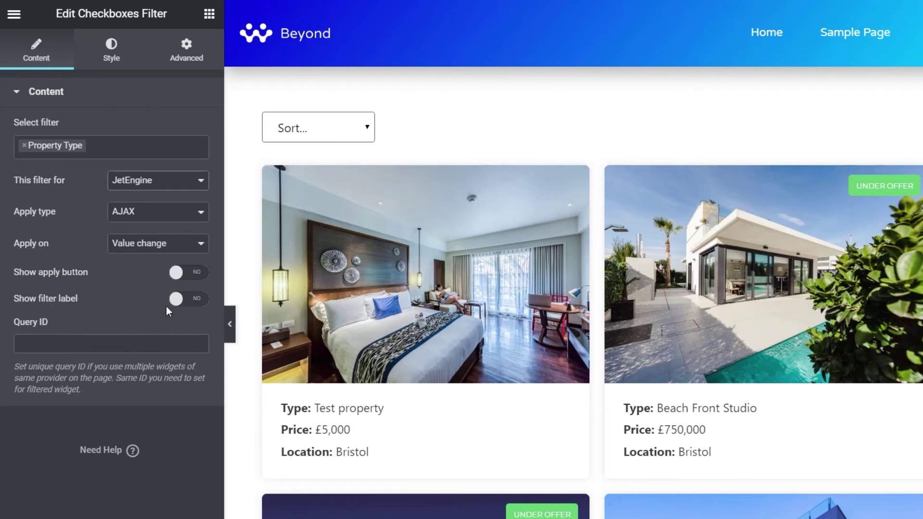
click(190, 298)
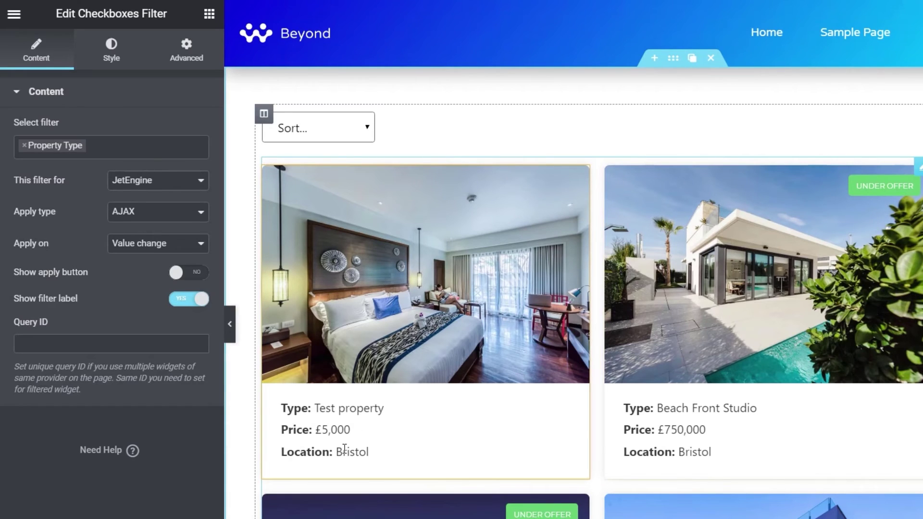
Step: Change the checkbox filter label's colour to the dark grey preset
click(108, 54)
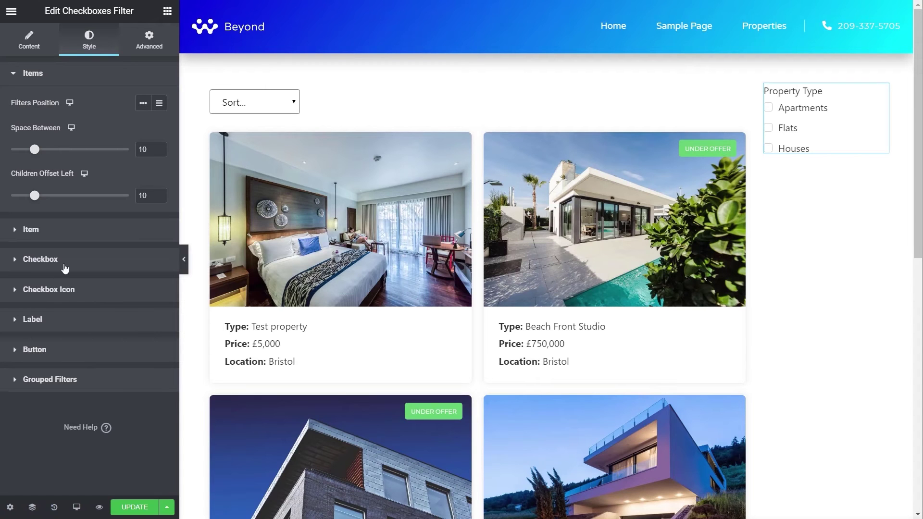
click(39, 322)
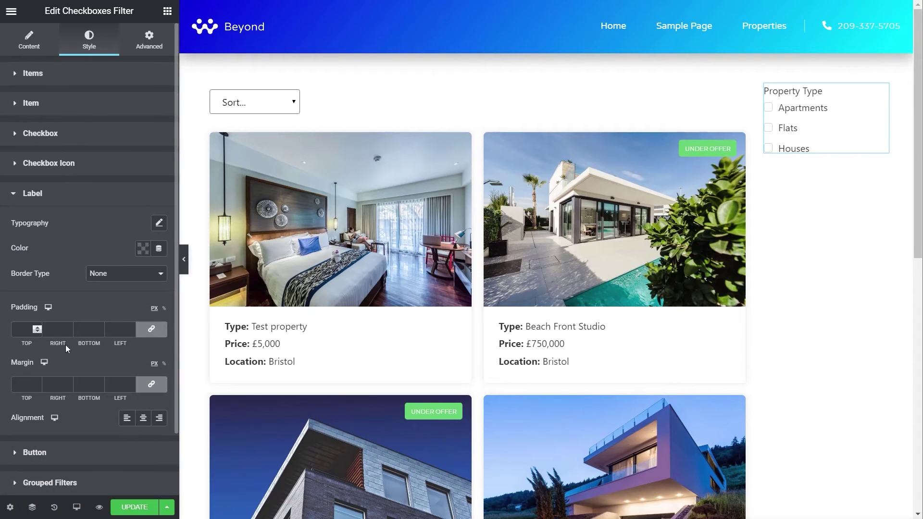
click(142, 249)
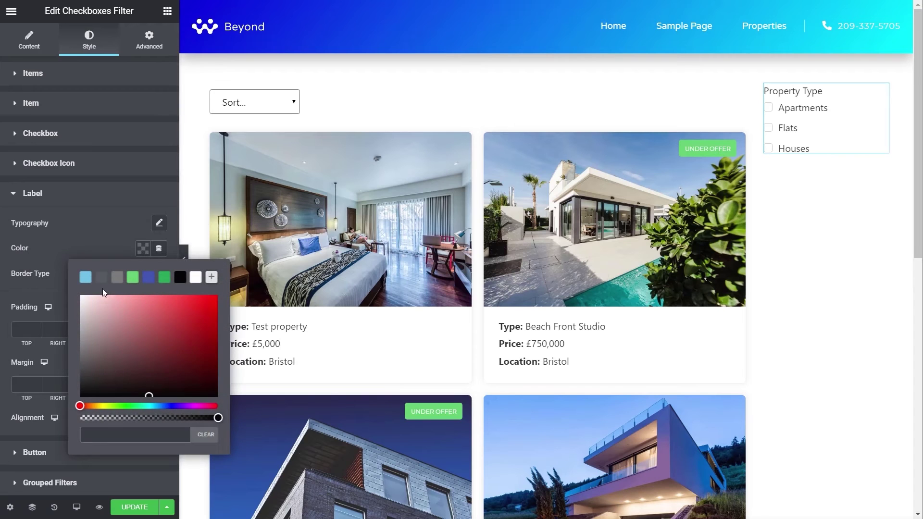
click(85, 278)
click(101, 277)
click(126, 234)
Step: Set the filter label's typography to weight 600 and line height 2.5 em, and update the archive template
click(159, 223)
click(125, 327)
click(109, 384)
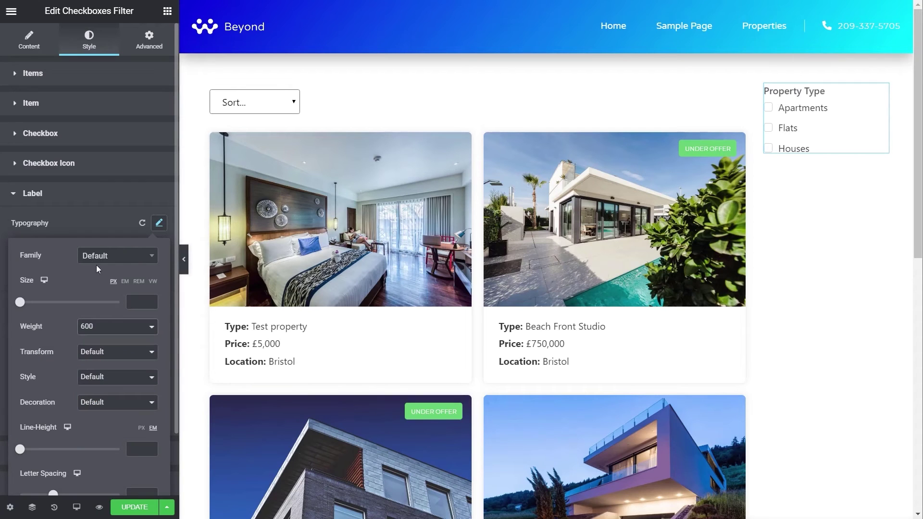
drag(23, 452, 46, 452)
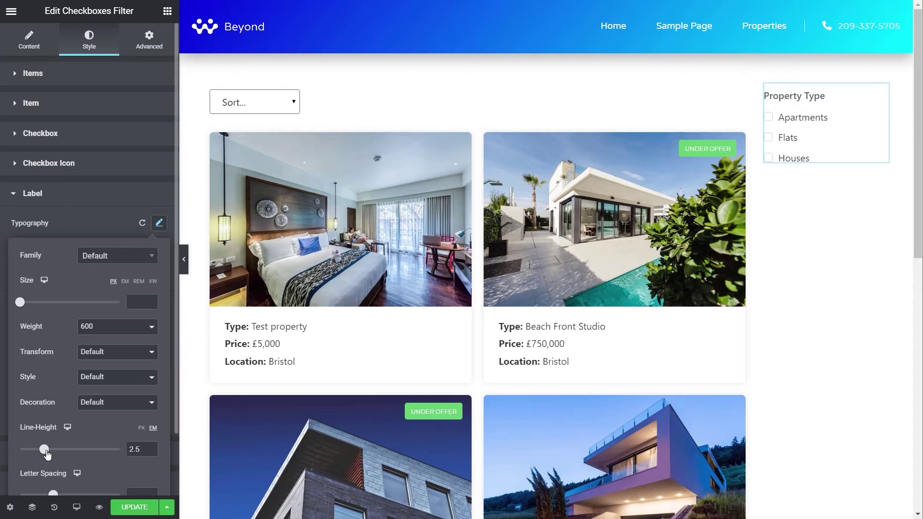
click(74, 225)
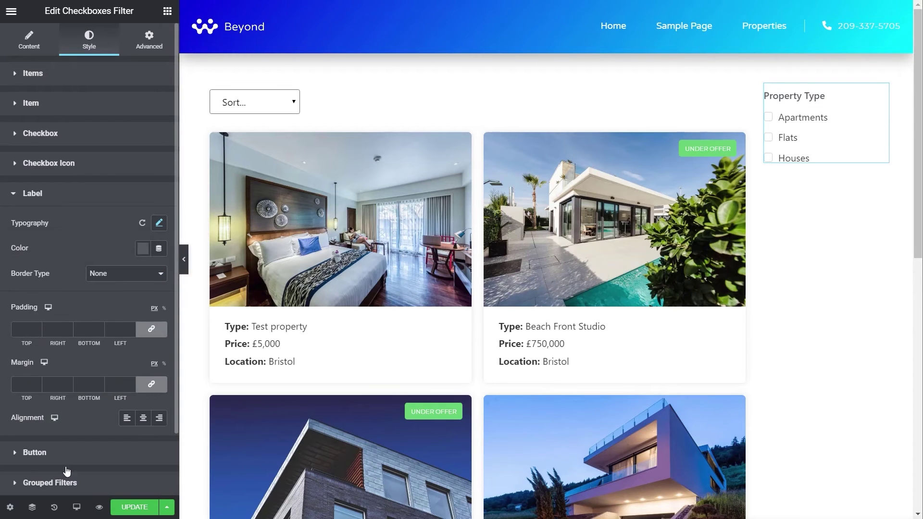
click(135, 507)
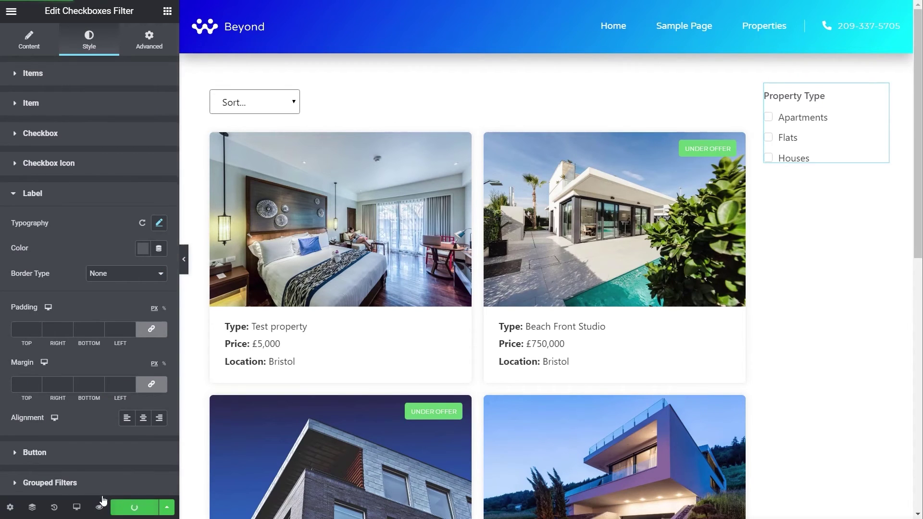
Step: Open the live Properties page and test filtering the listings by Flats and Houses
click(764, 26)
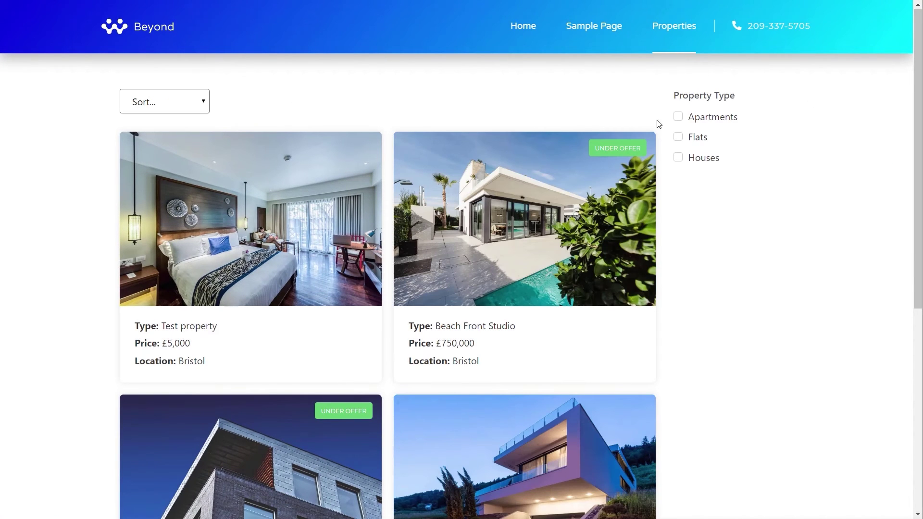
click(679, 138)
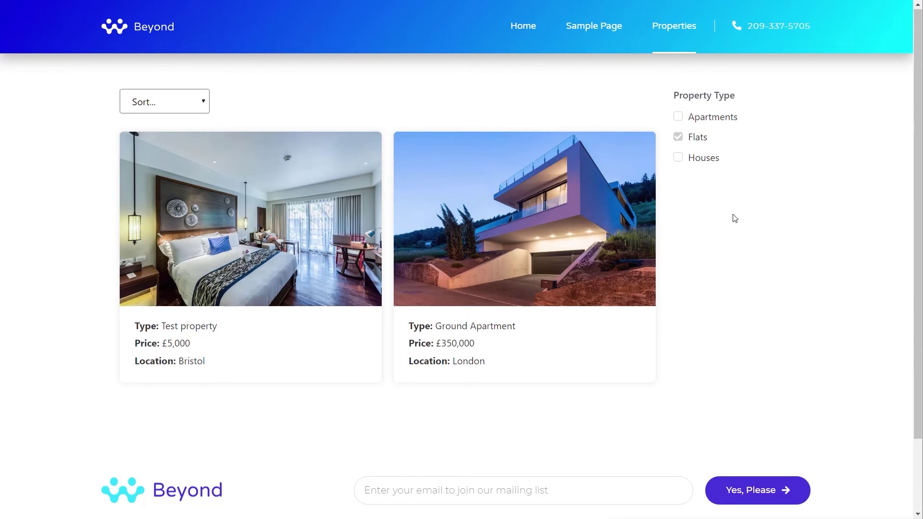
click(680, 159)
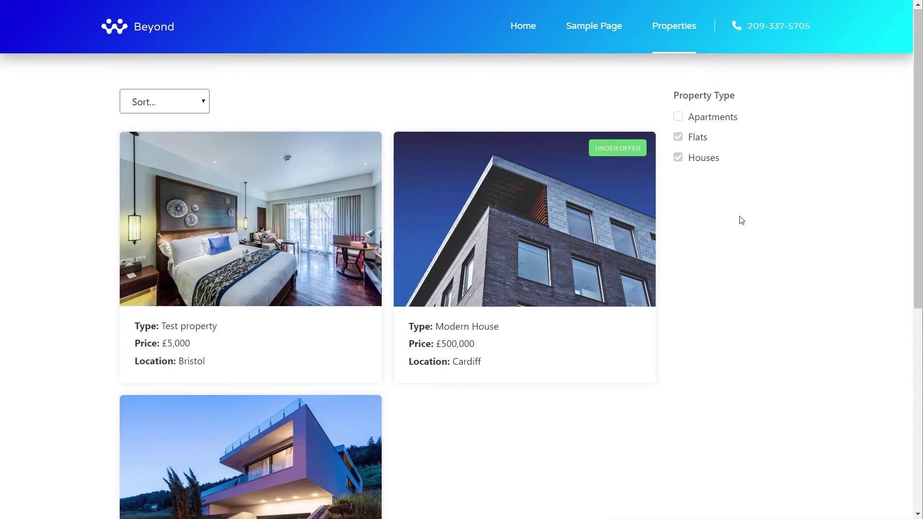
click(678, 139)
click(682, 144)
Step: Sort the filtered listings by price from highest to lowest and examine their order
click(200, 102)
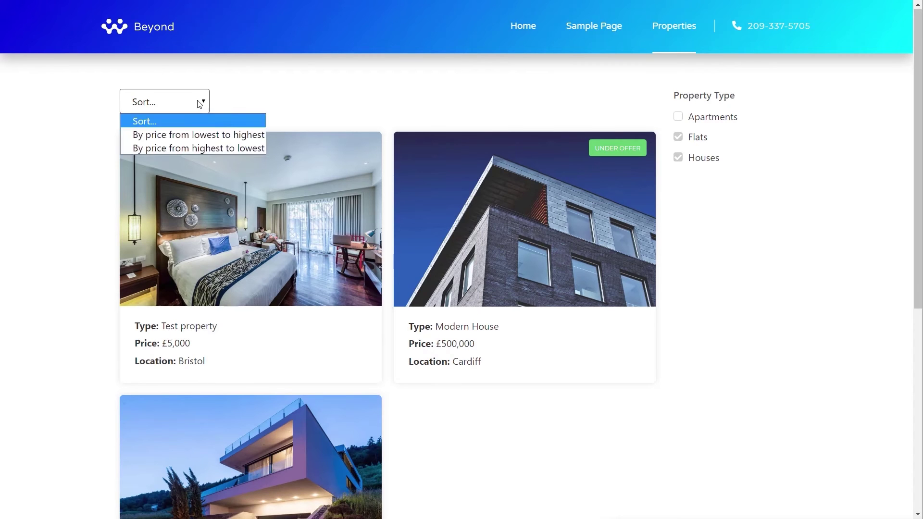
click(181, 148)
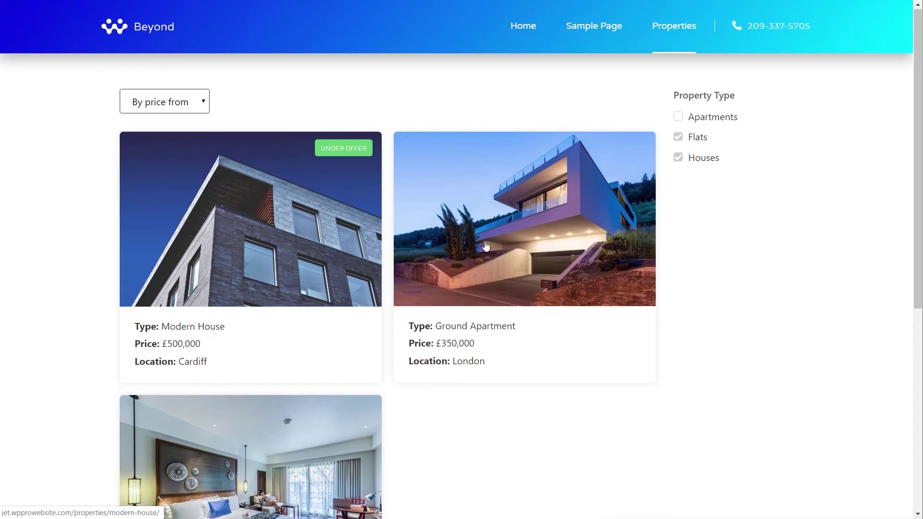
scroll(757, 371, down, 2)
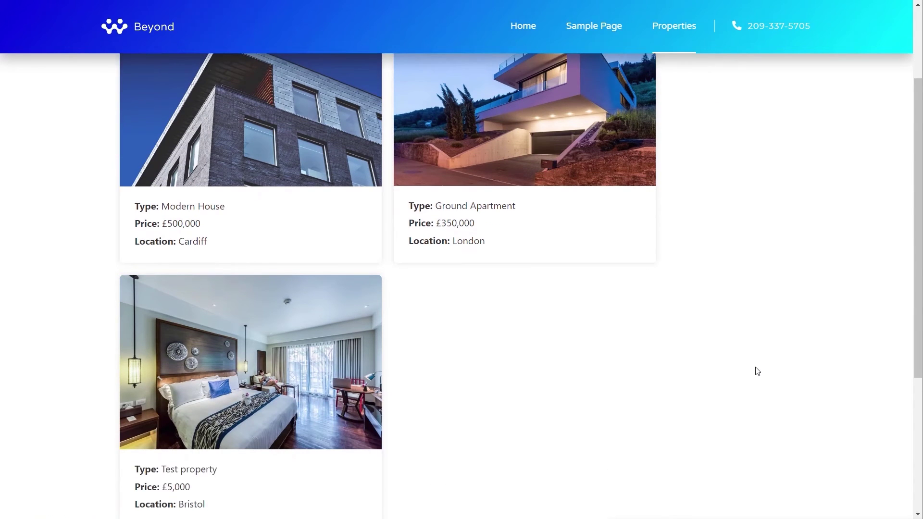
scroll(756, 298, up, 3)
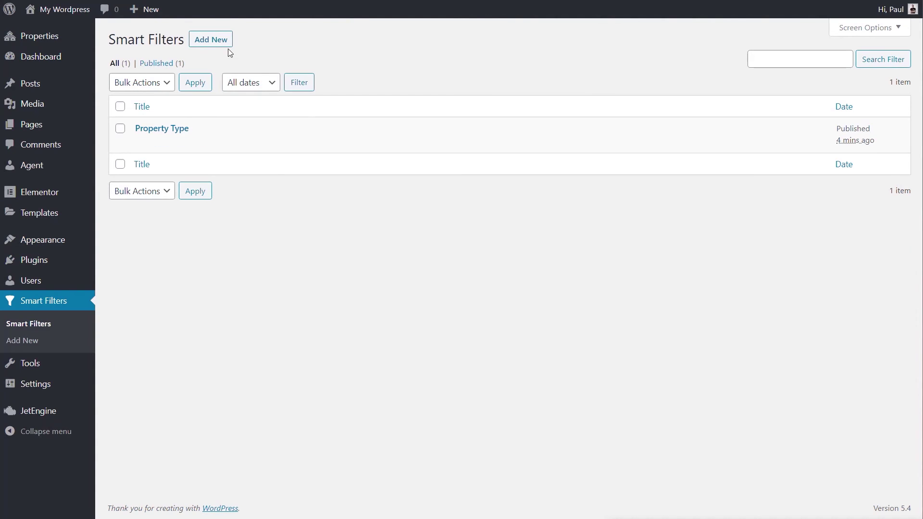
Step: Add a new smart filter titled "Price Filter", using the same text for its filter label and active filter label
click(211, 40)
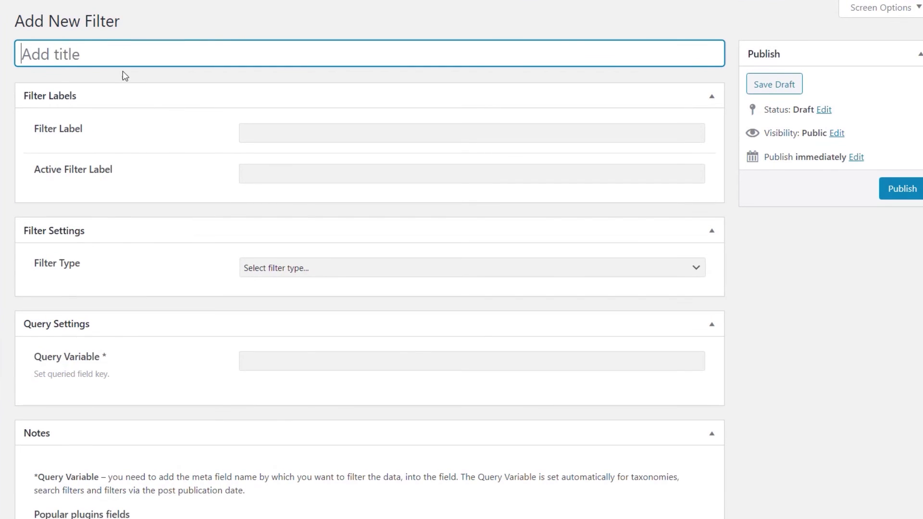
text(Price Filter)
click(257, 136)
text(Price Filter)
click(274, 170)
text(Price Filter)
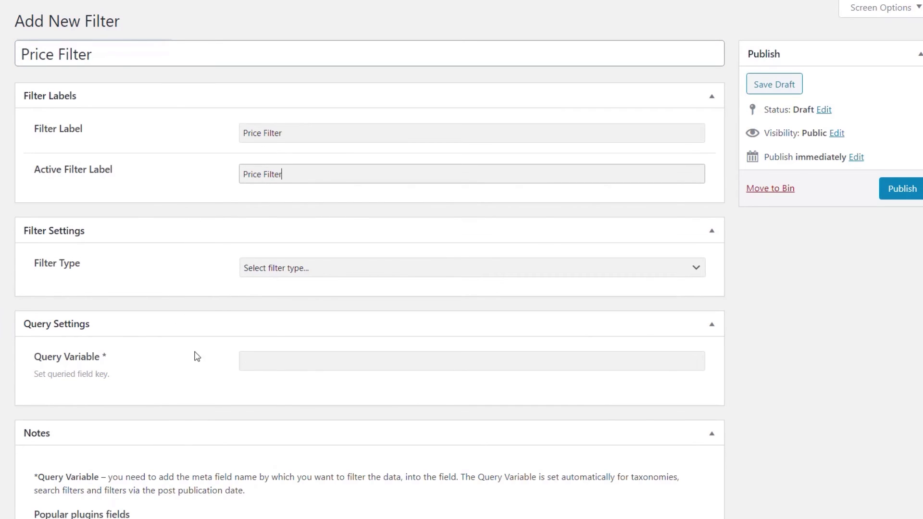
Step: Set the filter type to Range, with £ as the values prefix and a comma as the thousands separator
click(297, 272)
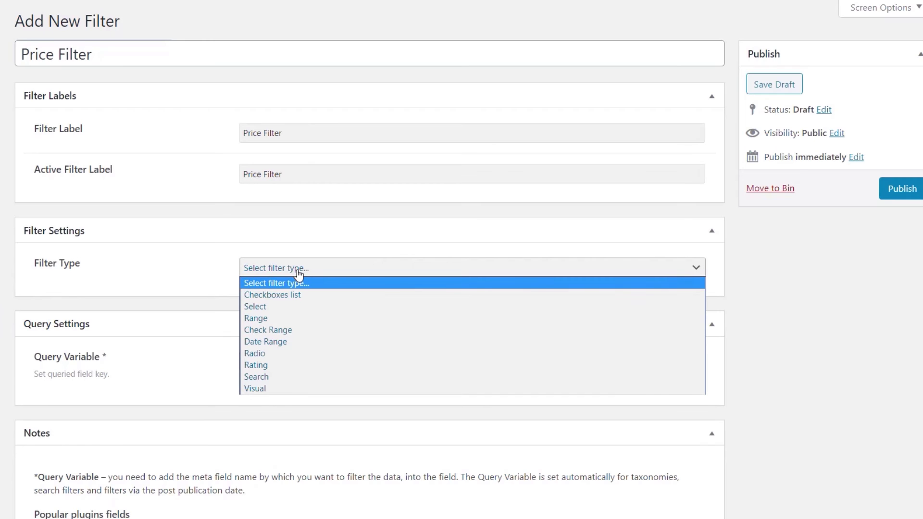
click(289, 319)
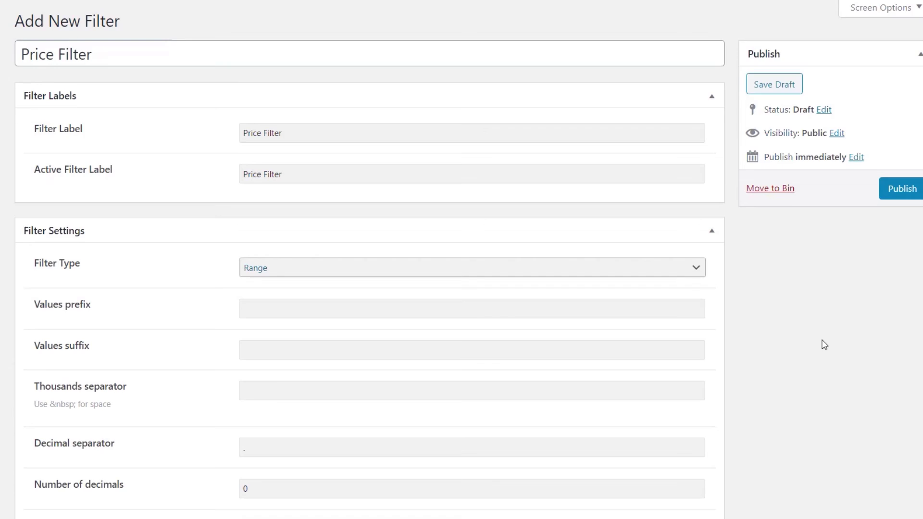
scroll(821, 340, down, 3)
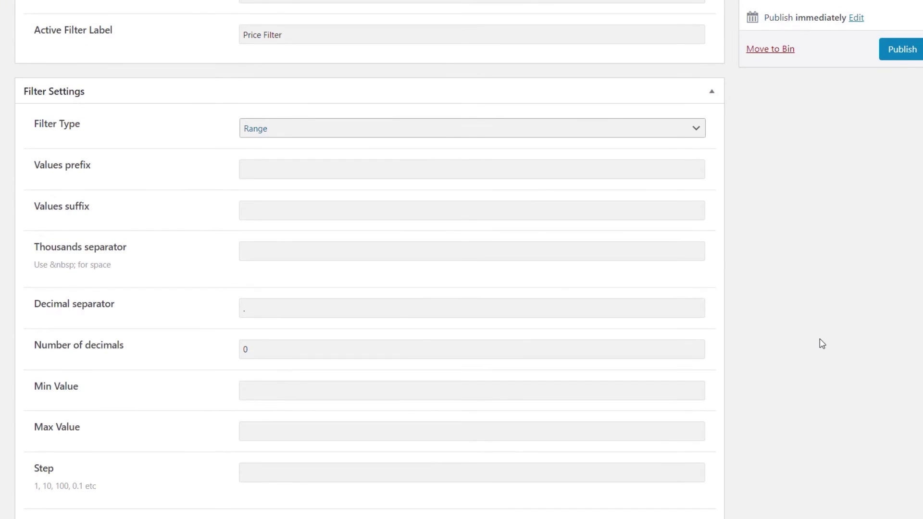
click(287, 169)
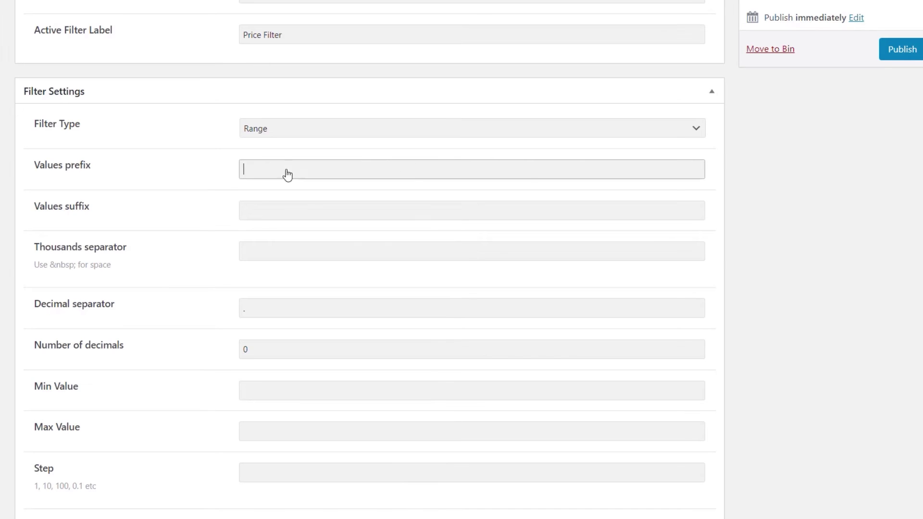
text(£)
click(278, 253)
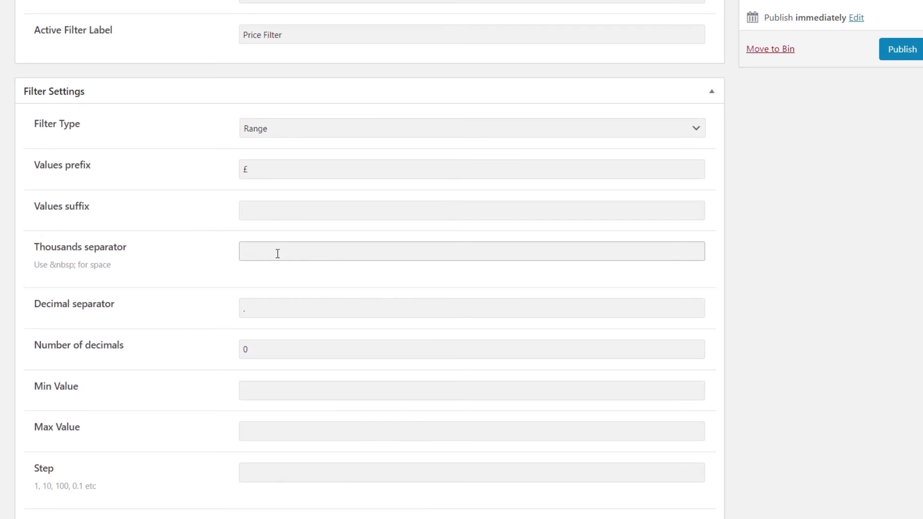
text(,)
Step: Set the price range's minimum to 100000, maximum to 1000000 and step to 10000, leaving the dynamic min/max option unselected
scroll(262, 425, down, 2)
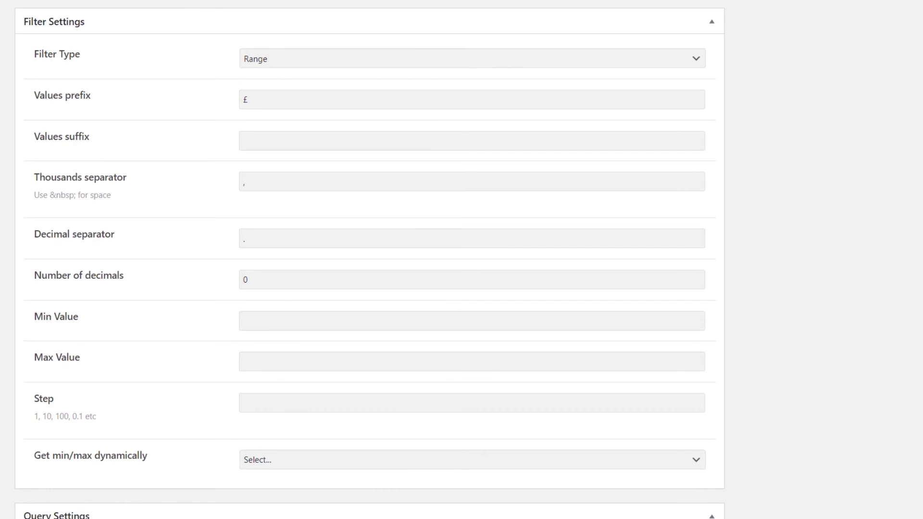
click(313, 315)
text(100000)
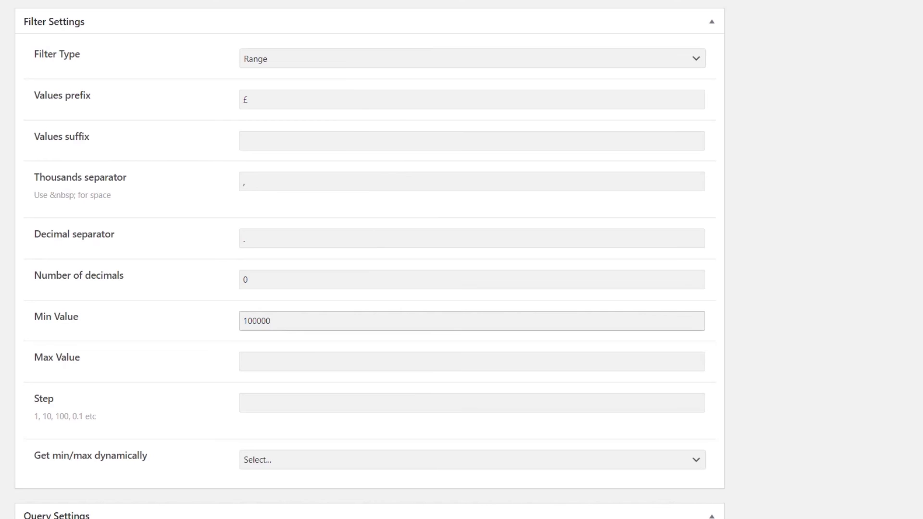
click(291, 362)
text(1000000)
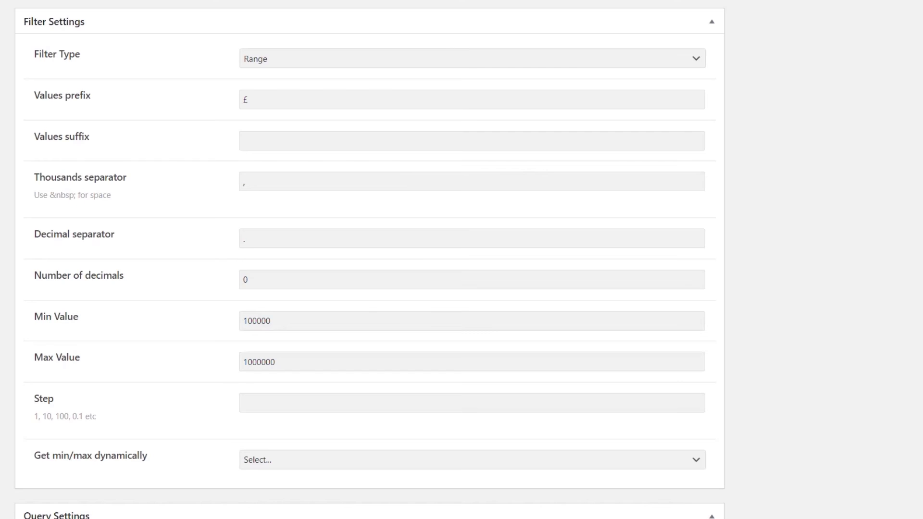
click(265, 407)
text(10000)
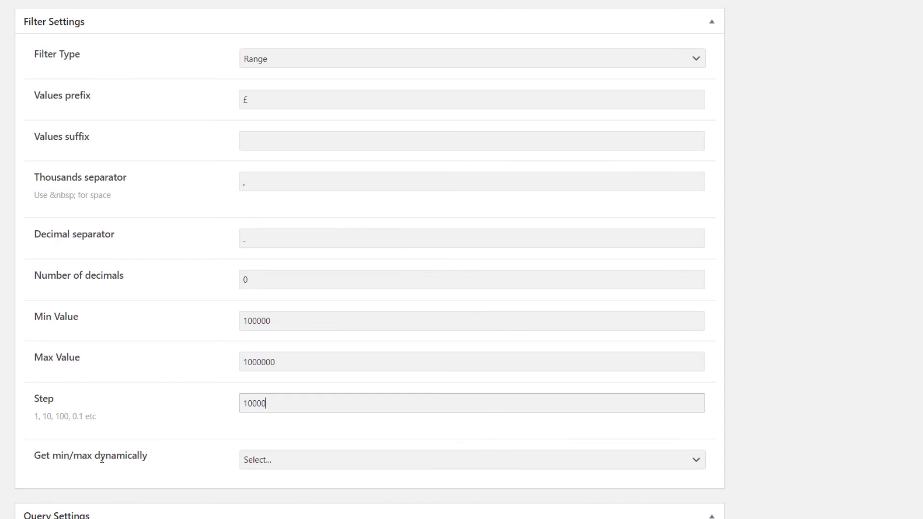
click(268, 464)
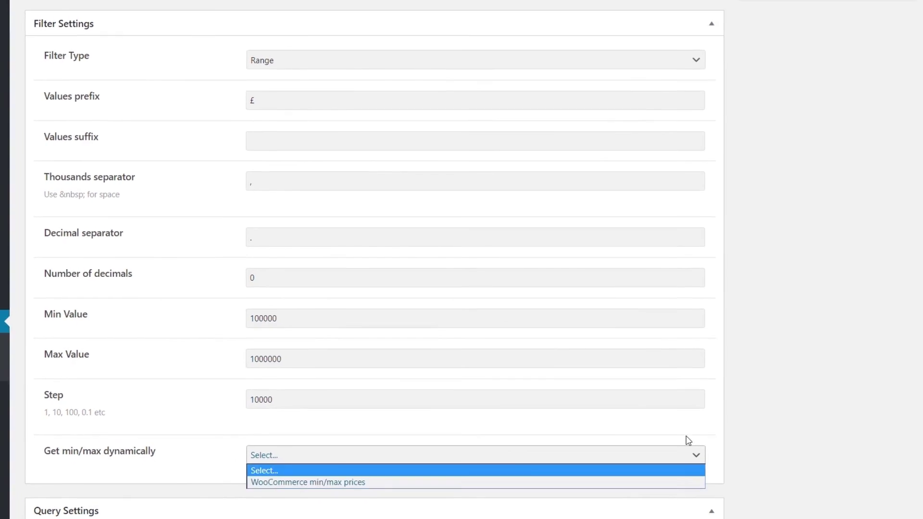
click(772, 403)
Step: Set the query variable to property-price and publish the Price Filter
scroll(774, 398, down, 5)
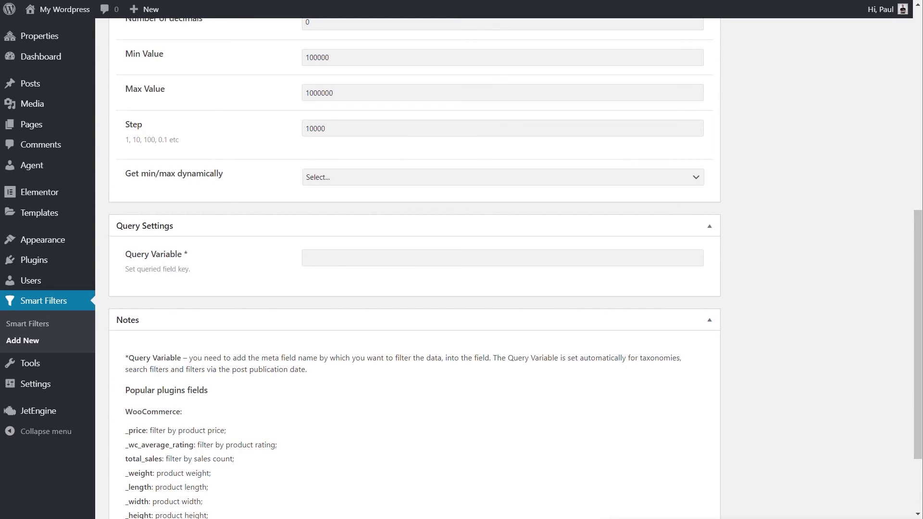
click(336, 263)
text(property-price)
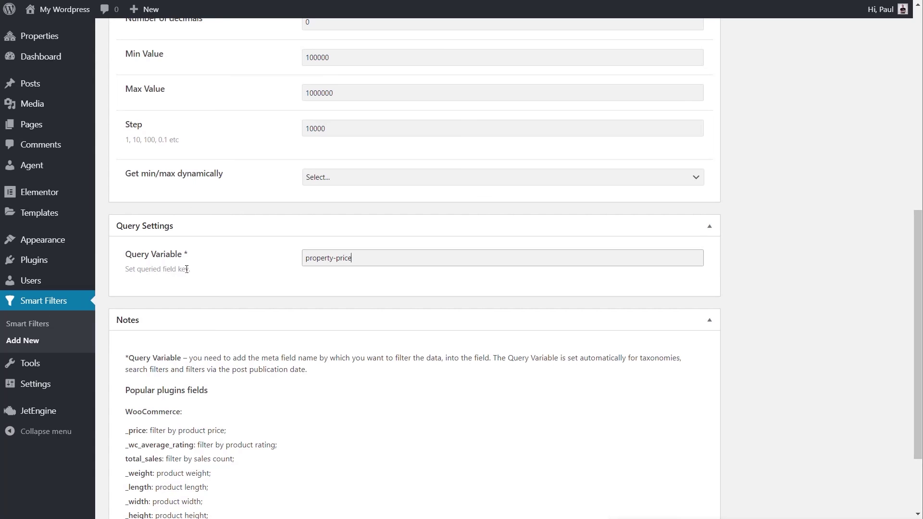
scroll(798, 378, down, 2)
scroll(797, 379, up, 2)
scroll(797, 378, up, 8)
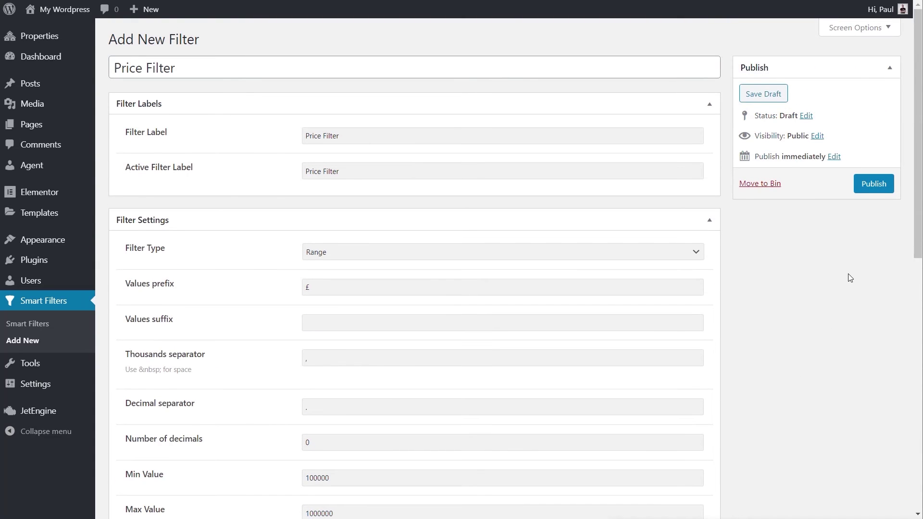
click(872, 191)
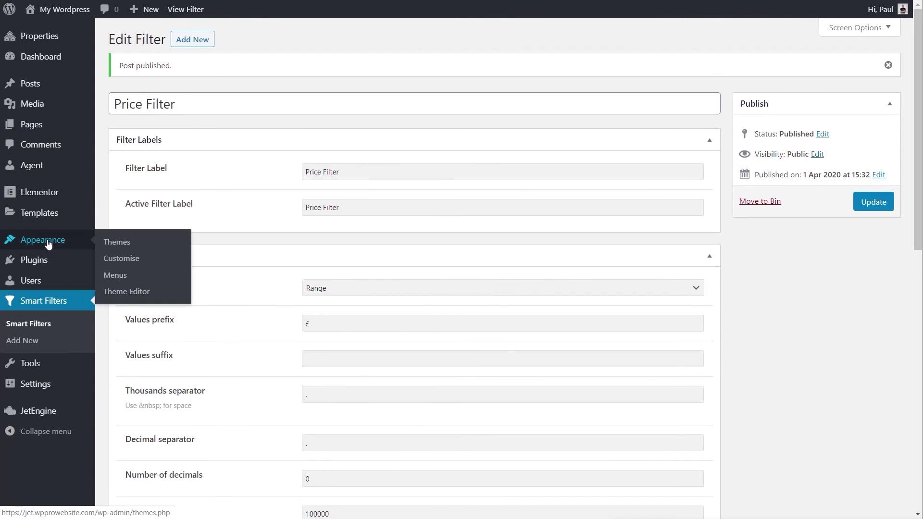
Step: Open the Default Property Archive template in Elementor and add a Range Filter widget below the Property Type checkboxes
mouse_move(44, 219)
click(128, 248)
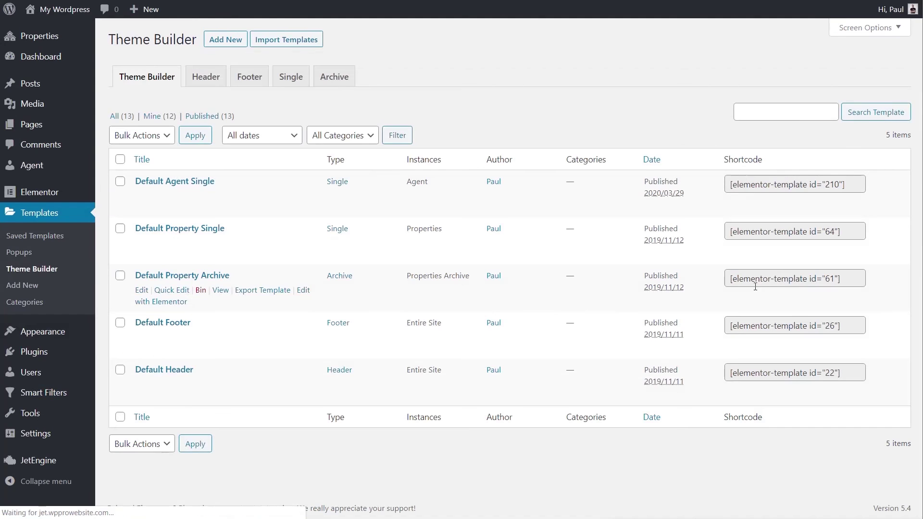
click(169, 301)
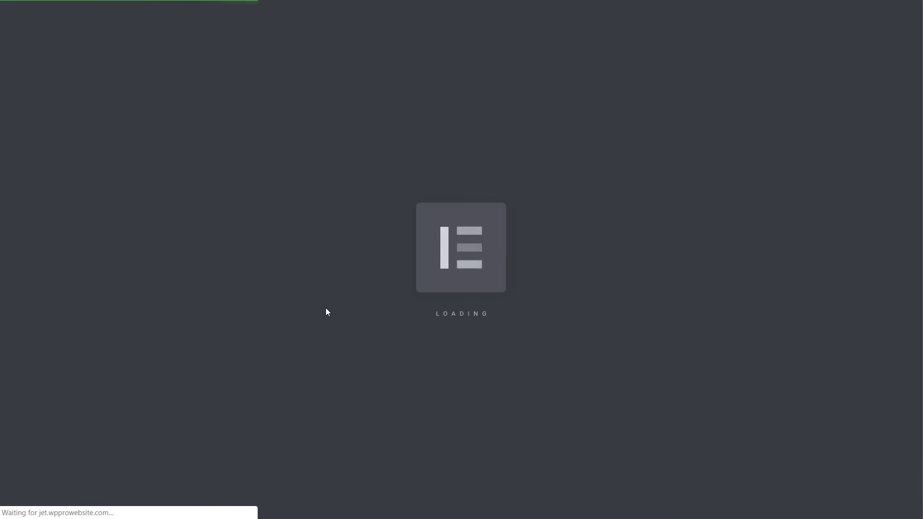
scroll(123, 288, down, 20)
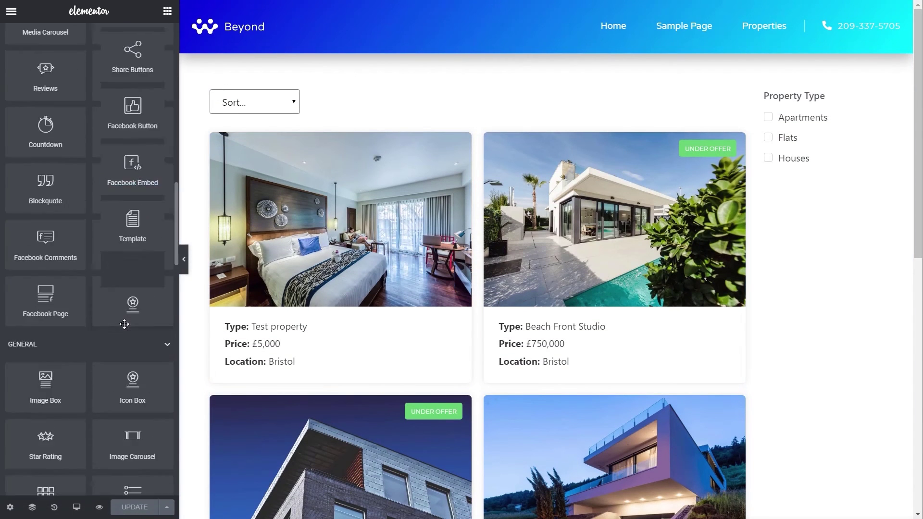
scroll(125, 329, down, 10)
scroll(124, 324, up, 2)
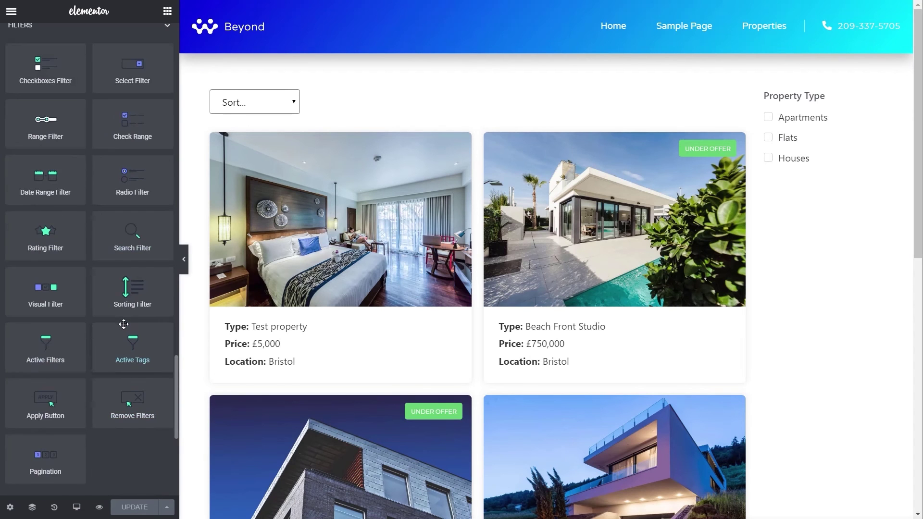
scroll(124, 324, up, 2)
drag(43, 204, 822, 157)
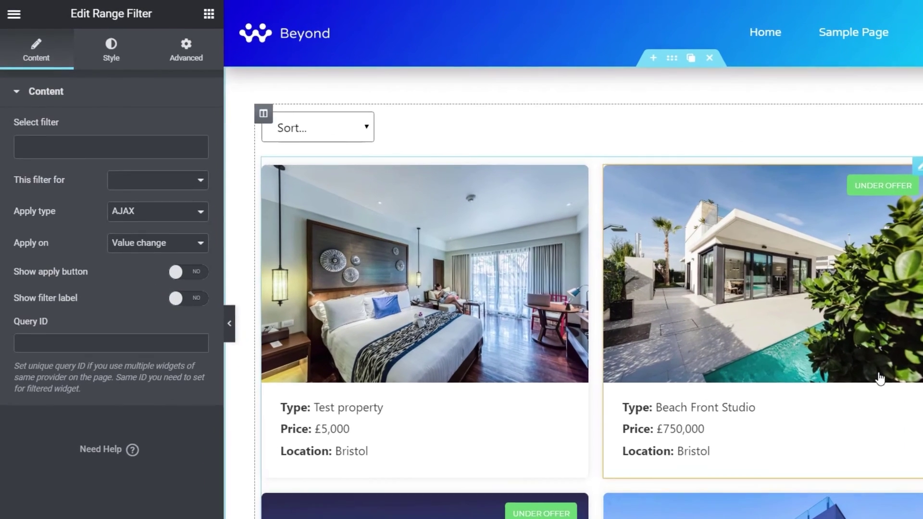
Step: Assign Price Filter to the range widget, target JetEngine listings, and show the filter label
click(91, 148)
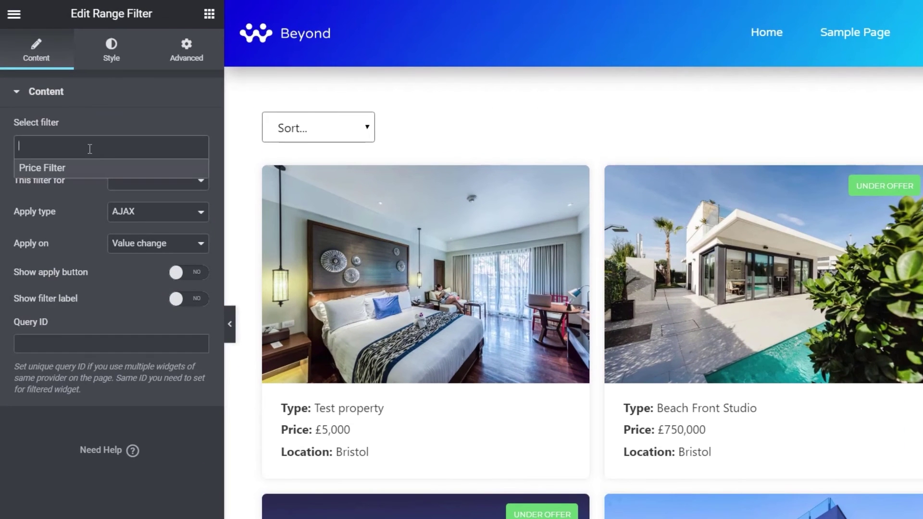
click(52, 168)
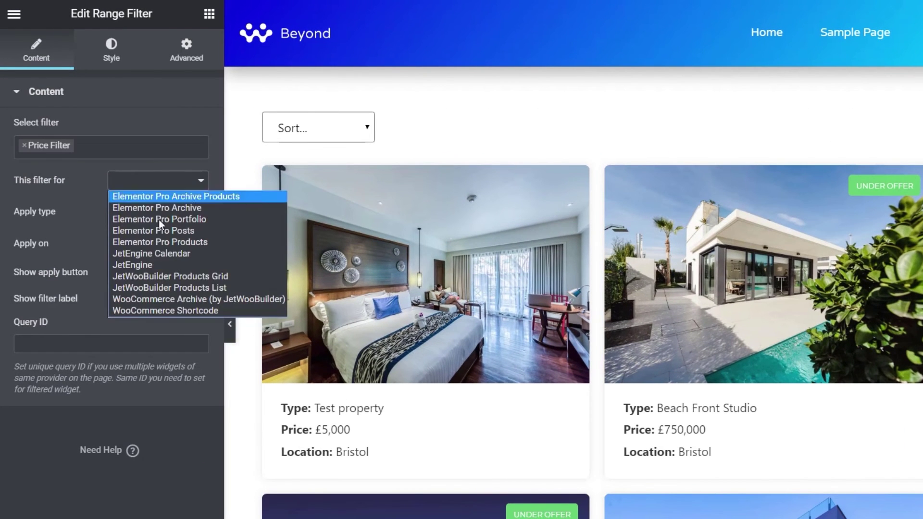
click(154, 264)
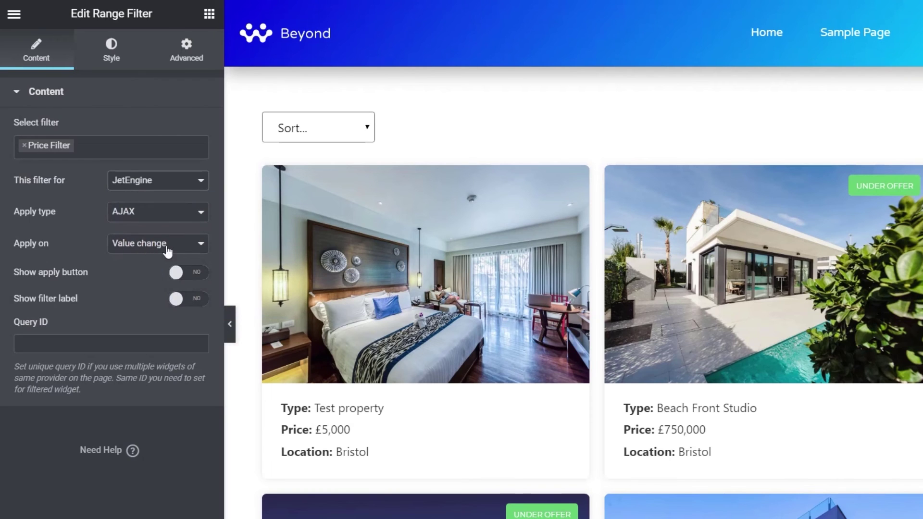
click(193, 303)
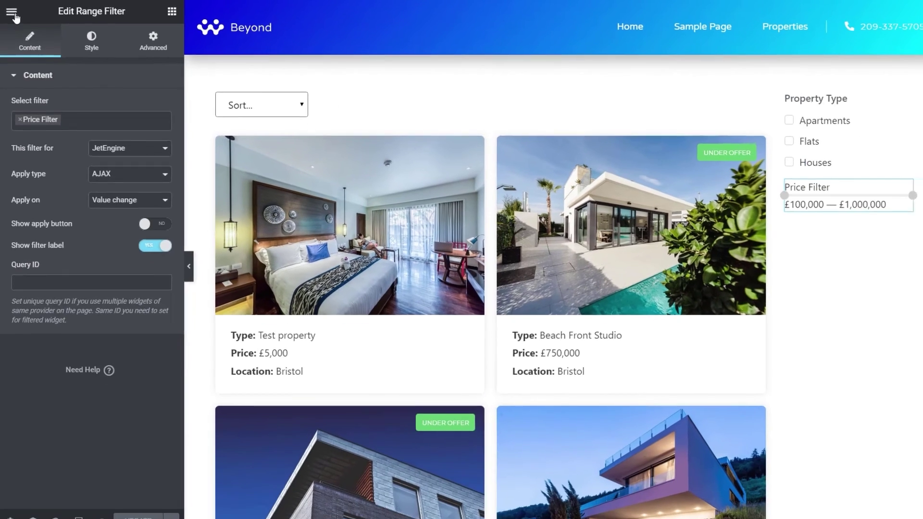
Step: Exit to the WordPress dashboard and publish a new Search-type smart filter titled "Property Search", with the same text for both labels
click(14, 14)
click(77, 348)
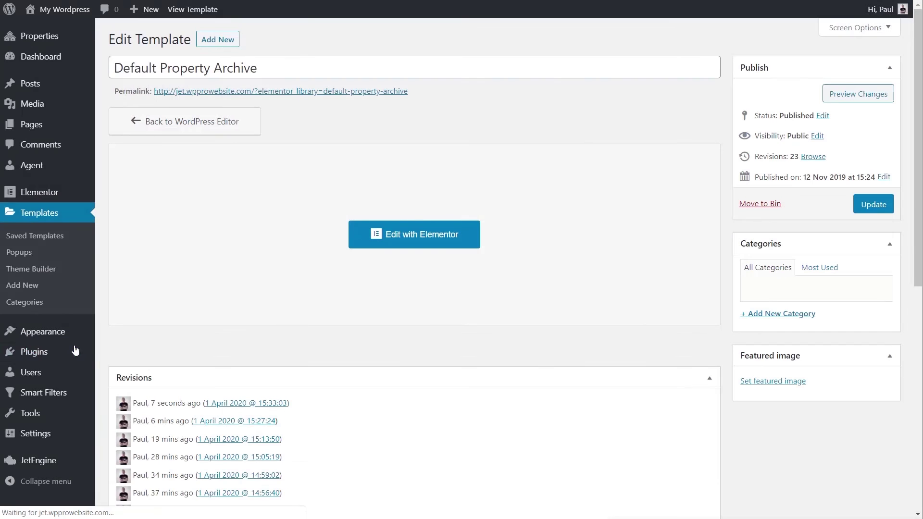
mouse_move(50, 397)
click(116, 412)
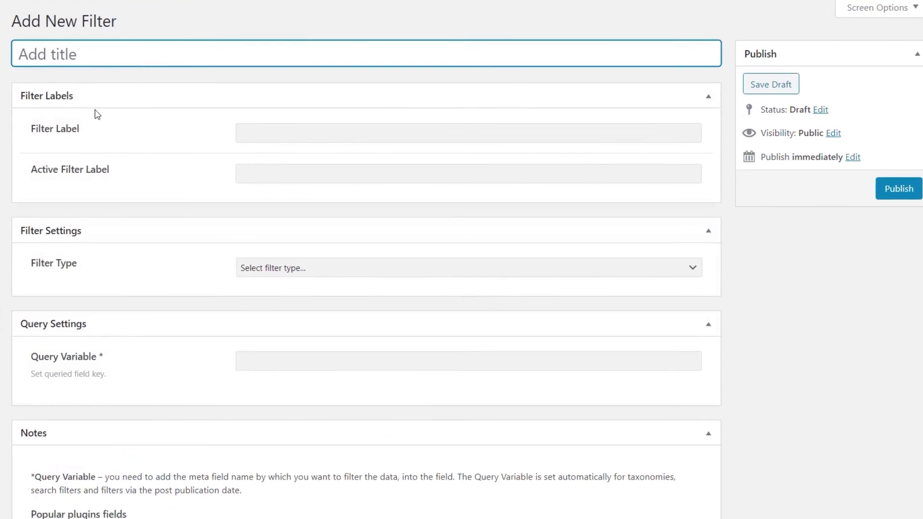
text(Property Search)
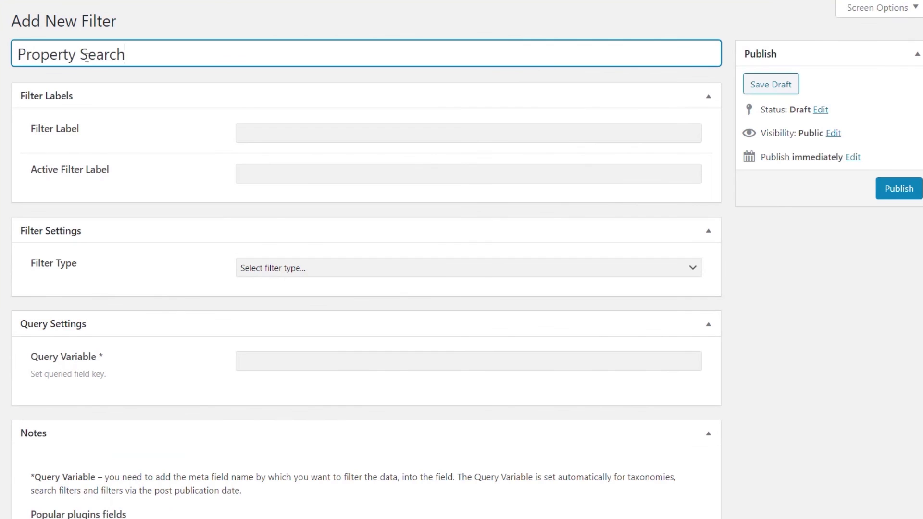
click(274, 131)
text(Property Search)
click(278, 167)
text(Property Search)
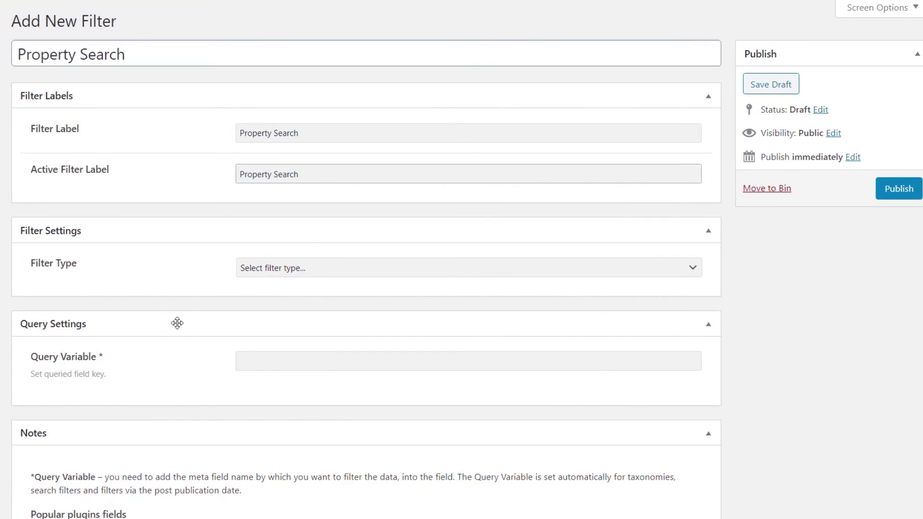
click(319, 269)
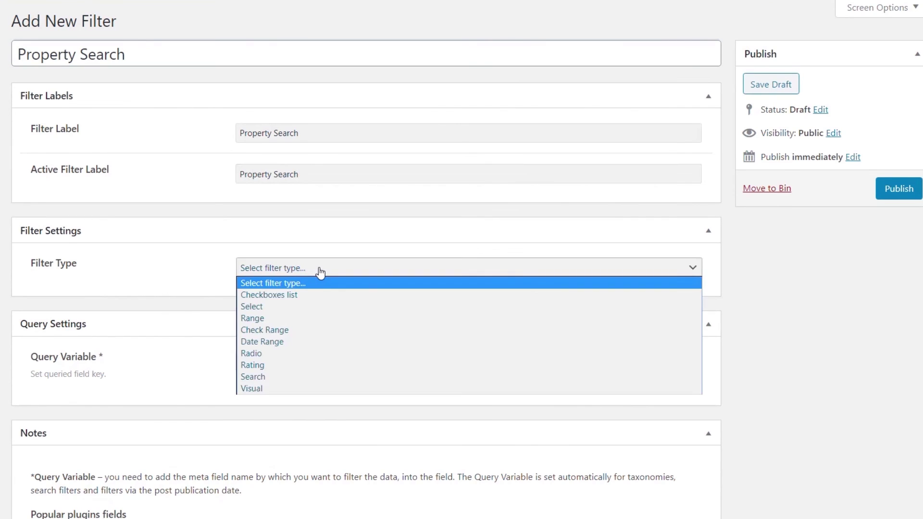
click(273, 377)
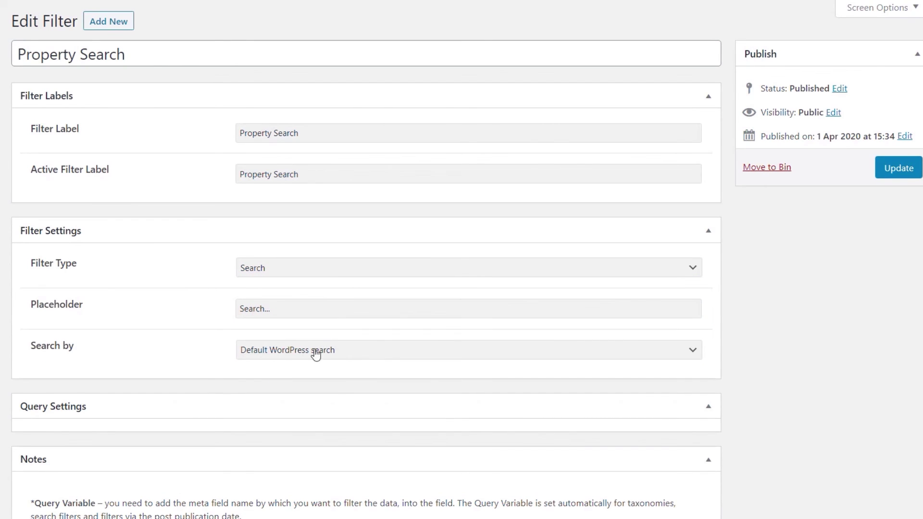
Step: Try the "By Custom Field (from Query Variable)" search option, and return Search by to Default WordPress search
click(379, 352)
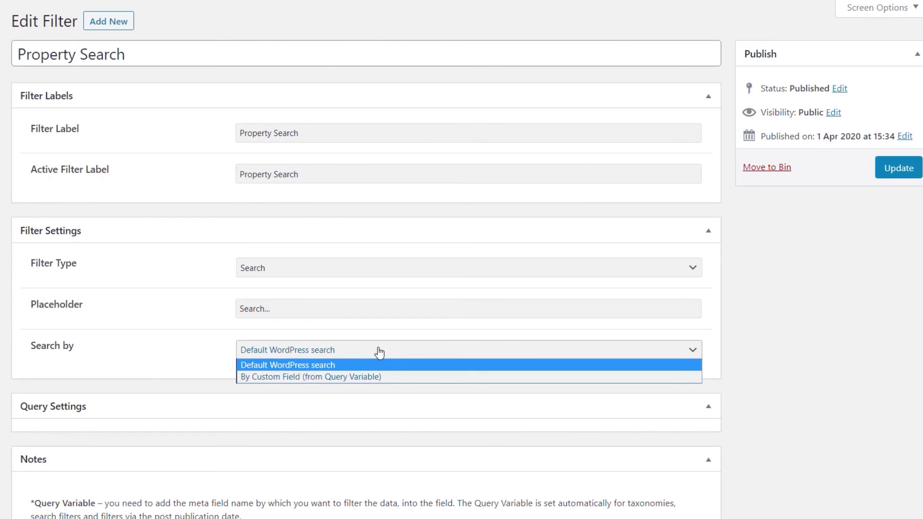
click(371, 381)
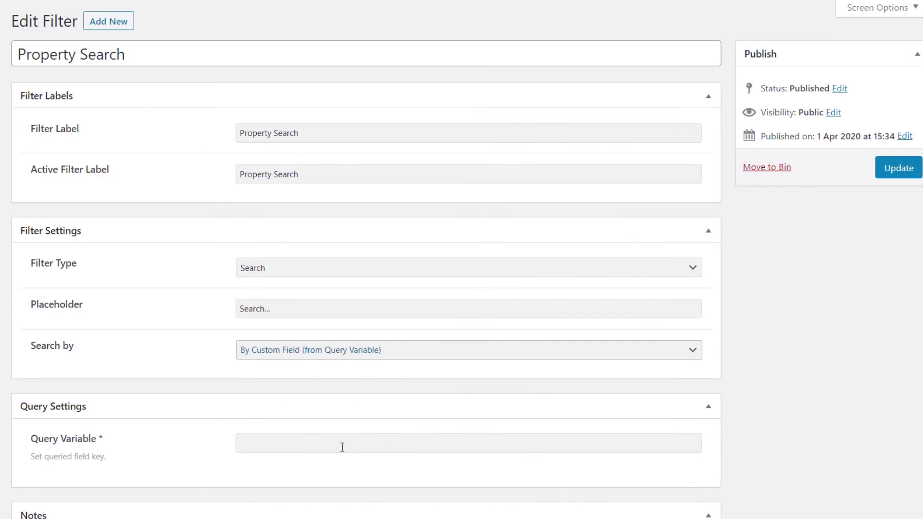
click(340, 359)
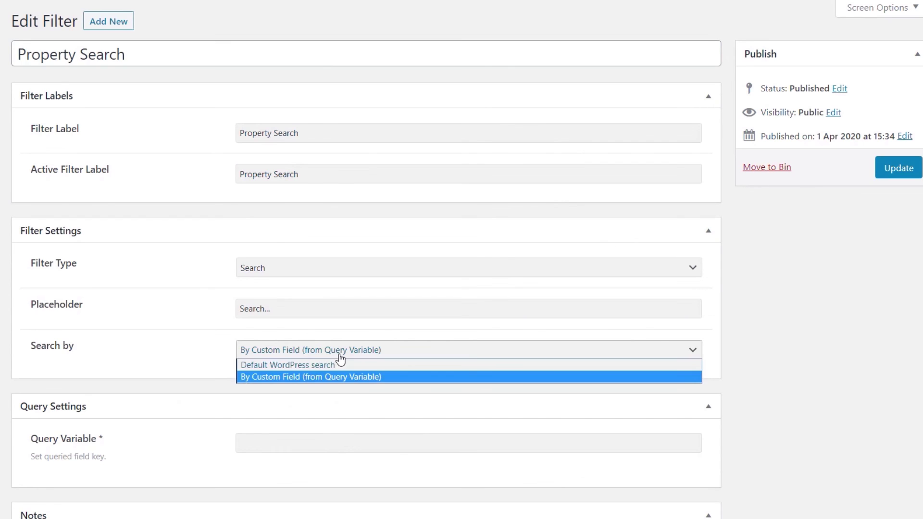
click(311, 371)
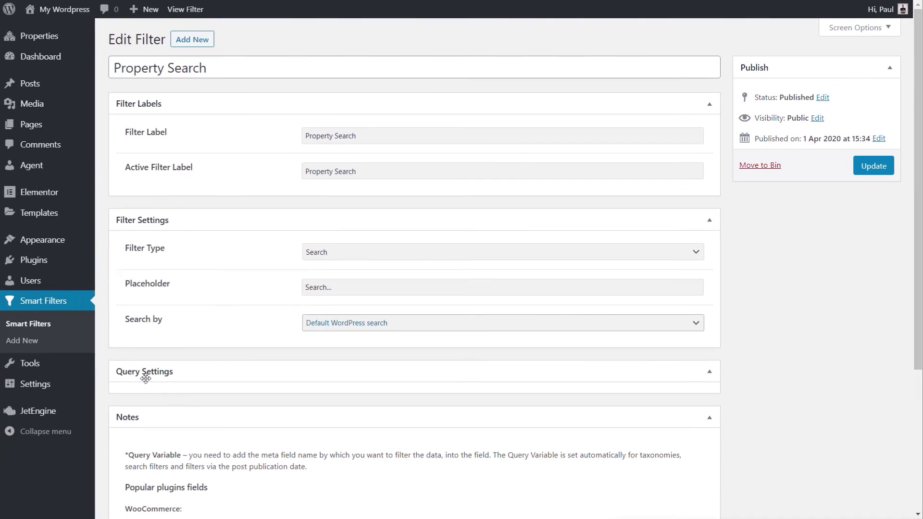
Step: Save the Property Search filter and open the Default Property Archive template in Elementor
click(873, 166)
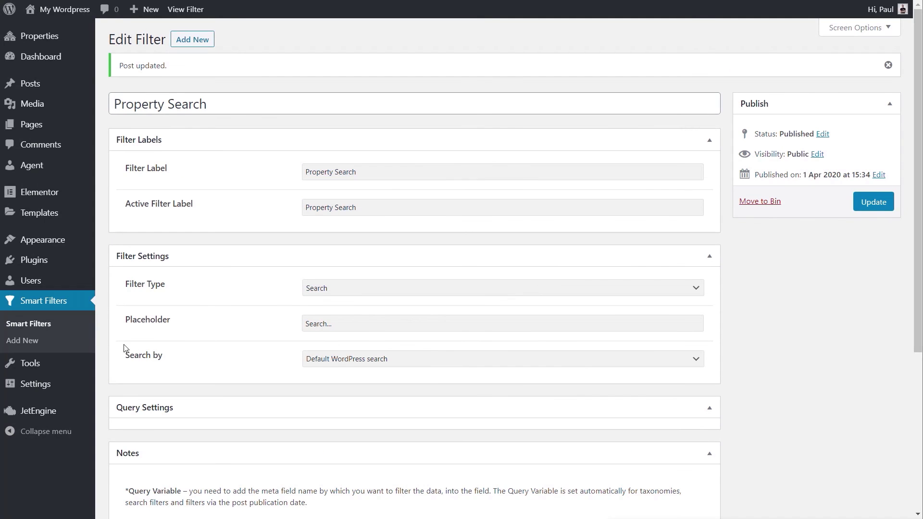
mouse_move(39, 217)
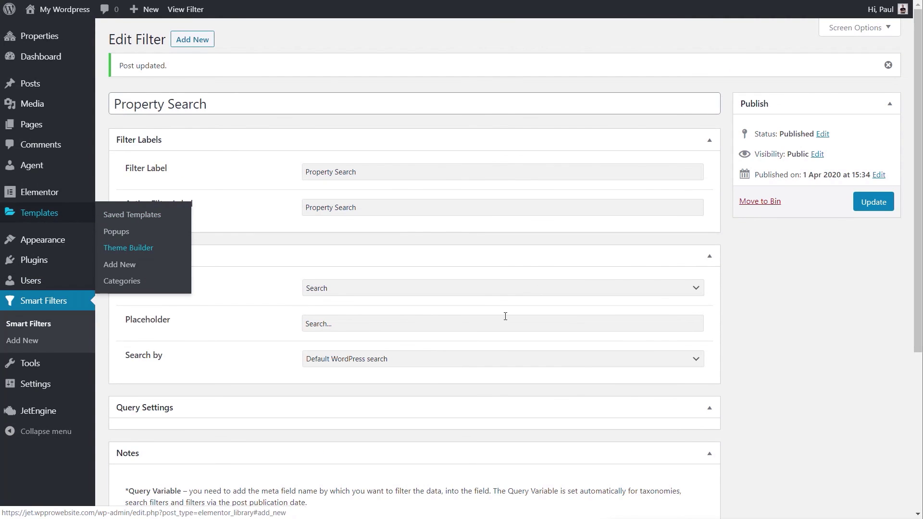
click(128, 248)
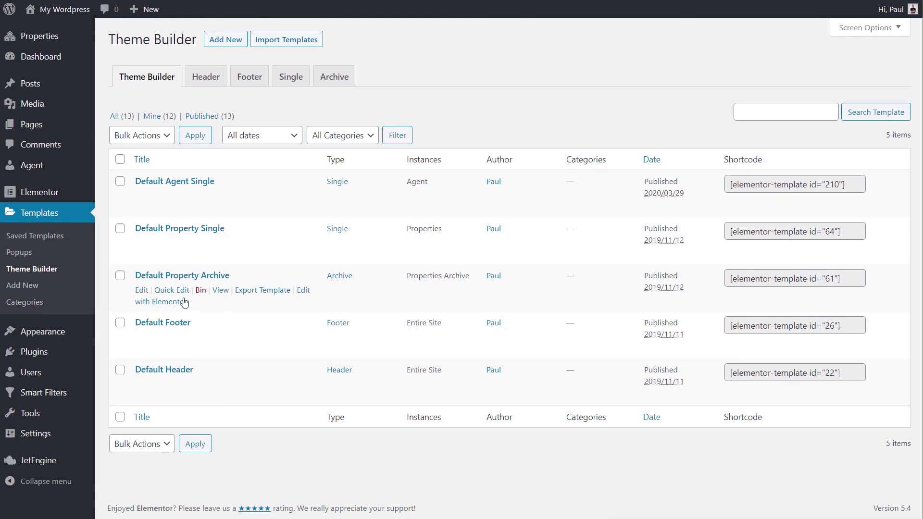
click(166, 302)
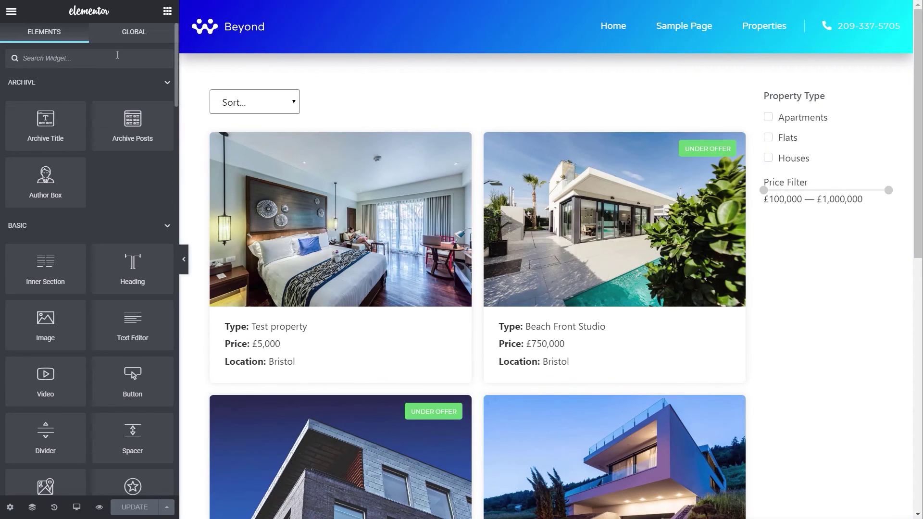
Step: Add a Search Filter widget above the Property Type checkboxes, assigning it the Property Search filter and JetEngine listings
text(sear)
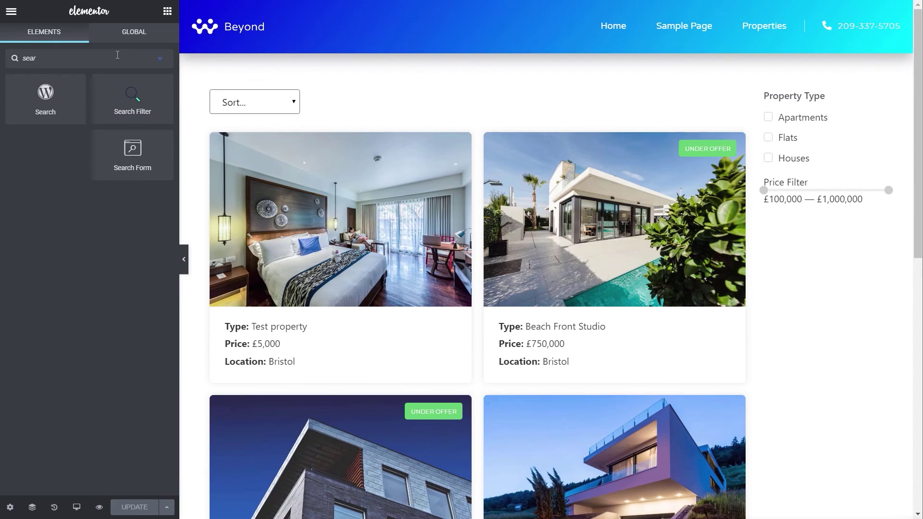
drag(131, 102, 836, 92)
click(148, 128)
click(136, 143)
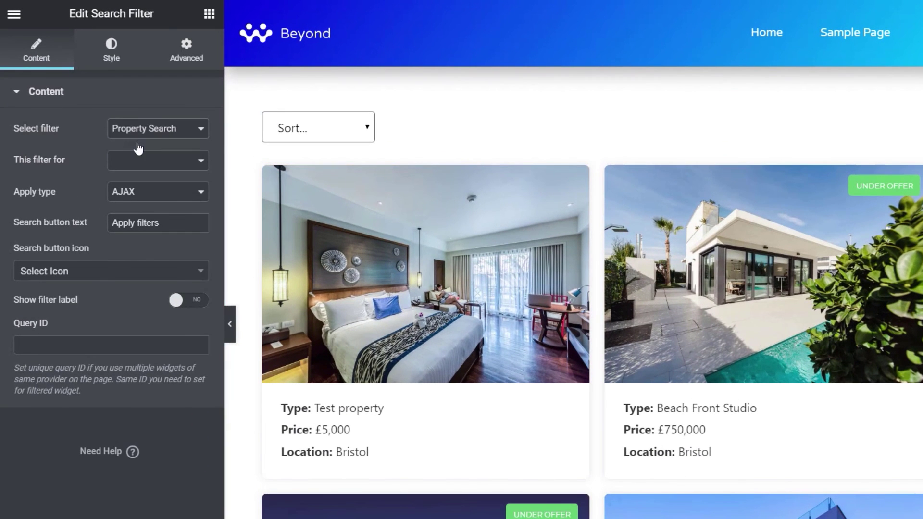
click(127, 165)
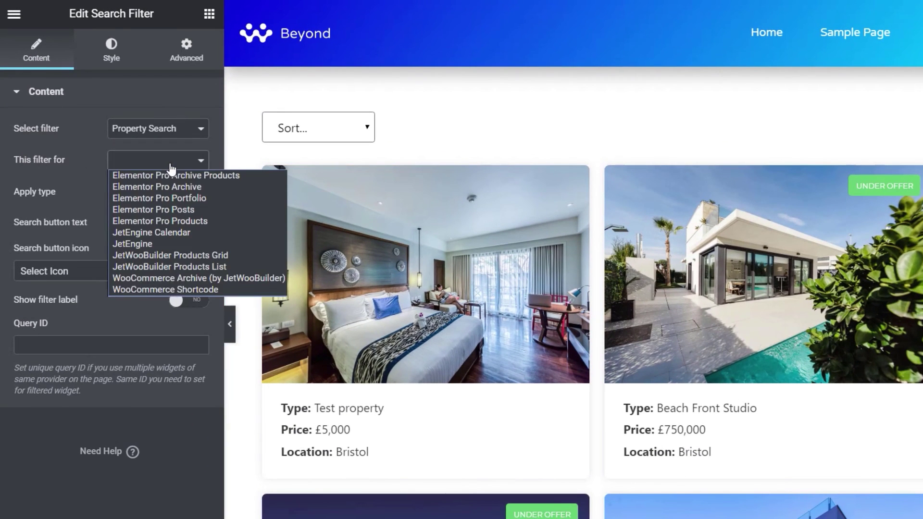
click(149, 244)
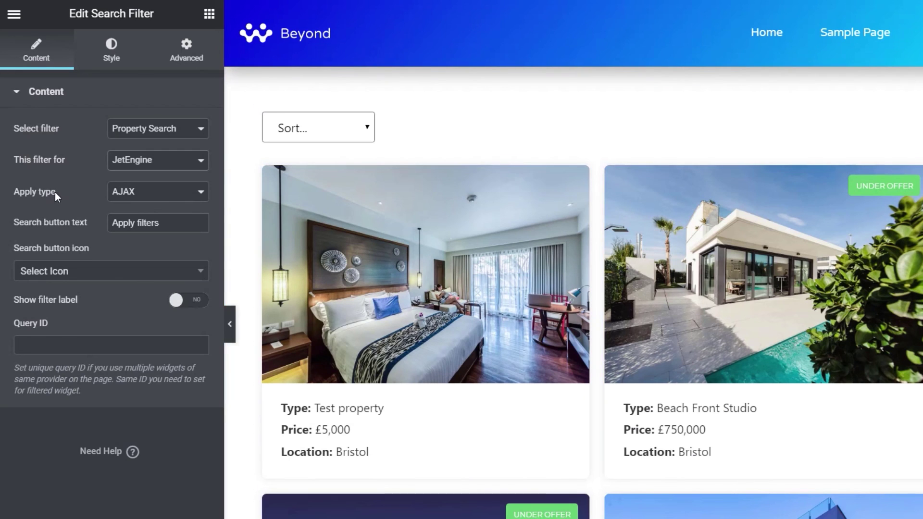
Step: Set the search widget's apply type to AJAX on typing, show its filter label, and update the template
click(154, 199)
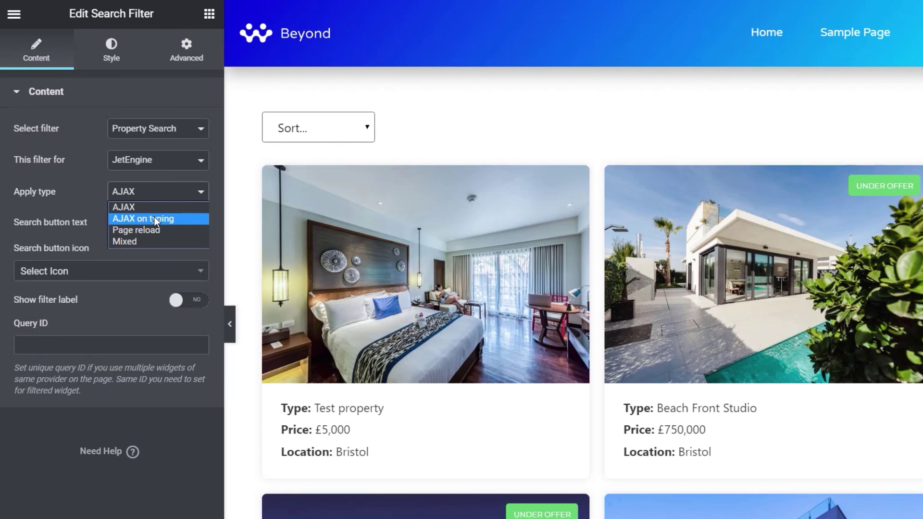
click(154, 218)
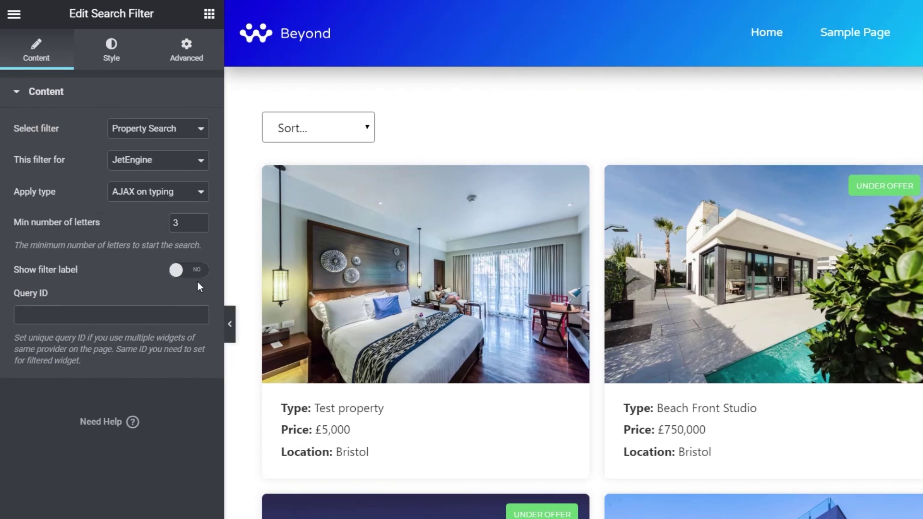
click(192, 270)
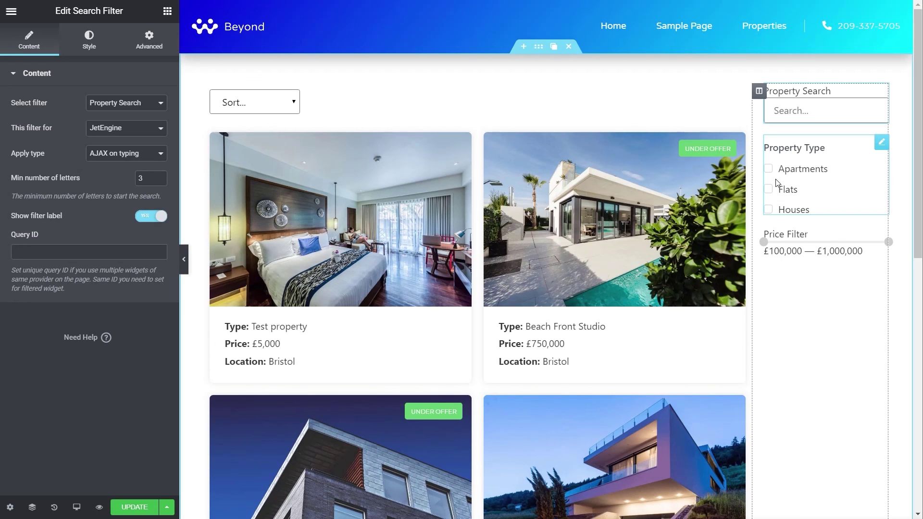
click(134, 507)
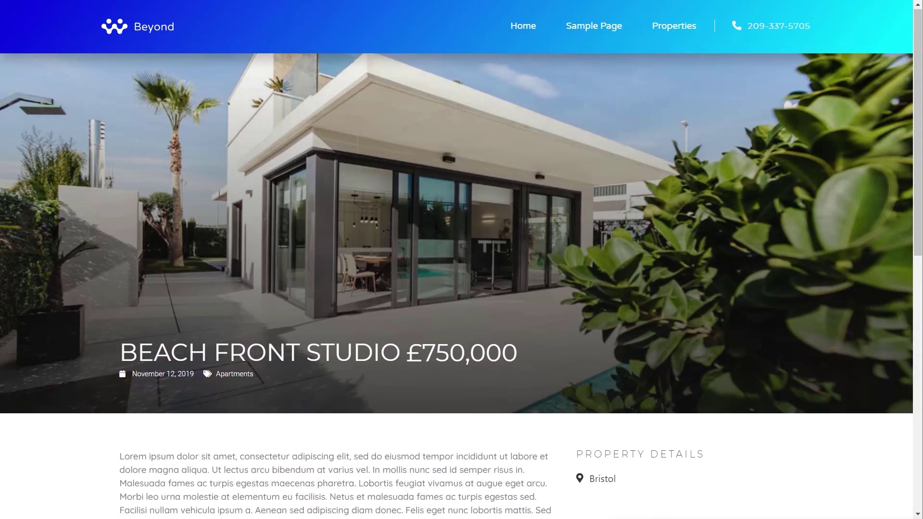
Step: Return to the live Properties page and test the property search with "beach"
key(alt+Left)
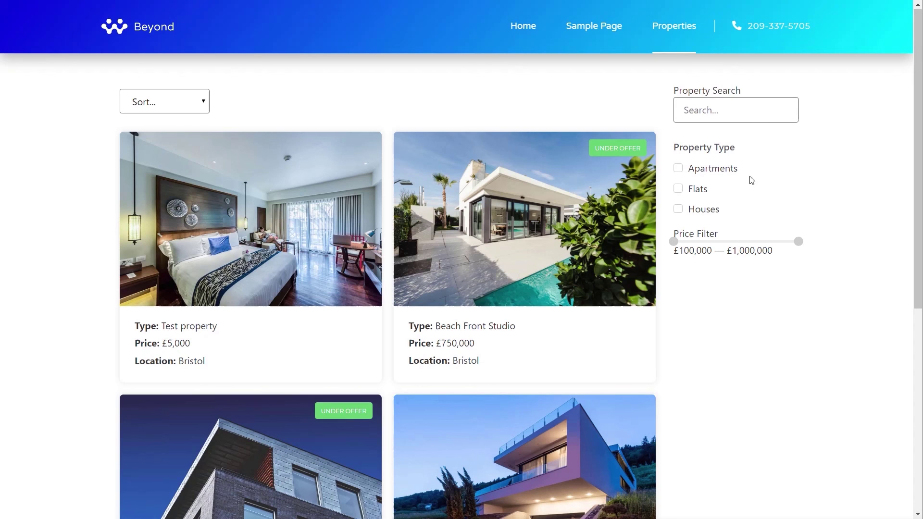
click(731, 115)
text(be)
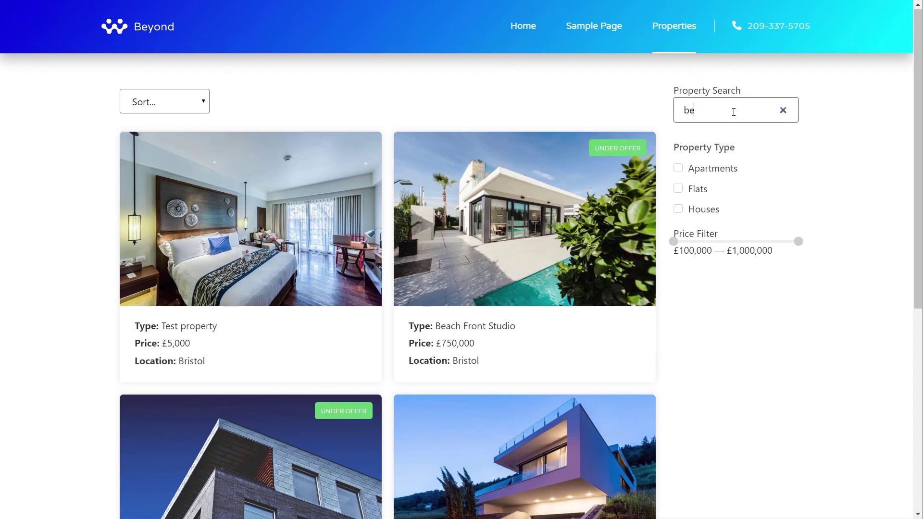
text(ach)
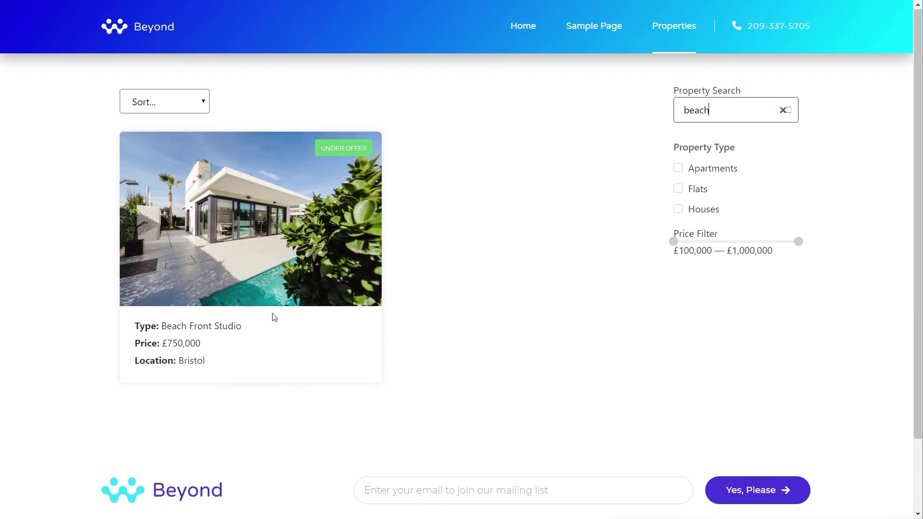